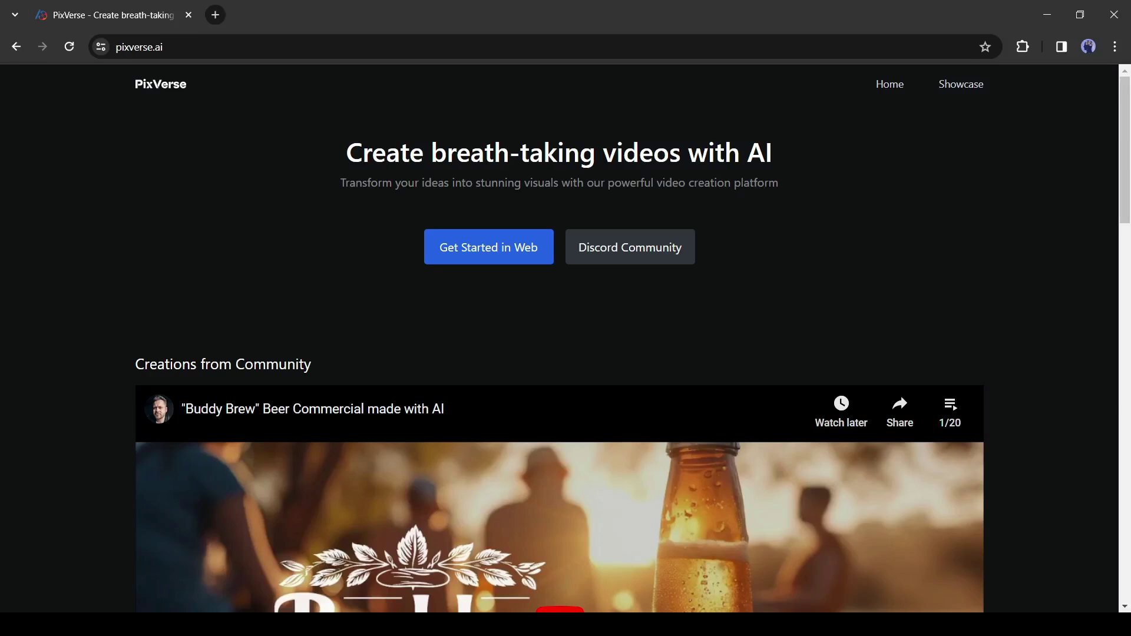
# Play the Buddy Brew community video on the PixVerse homepage.
pyautogui.scroll(-6, 644, 282)
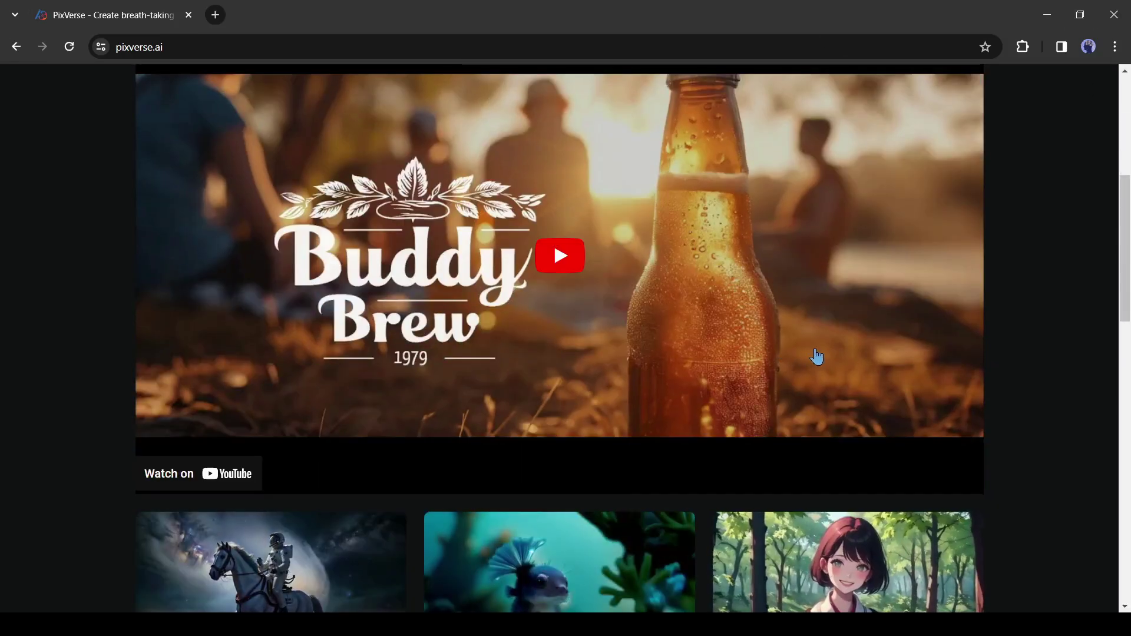
pyautogui.scroll(1, 716, 357)
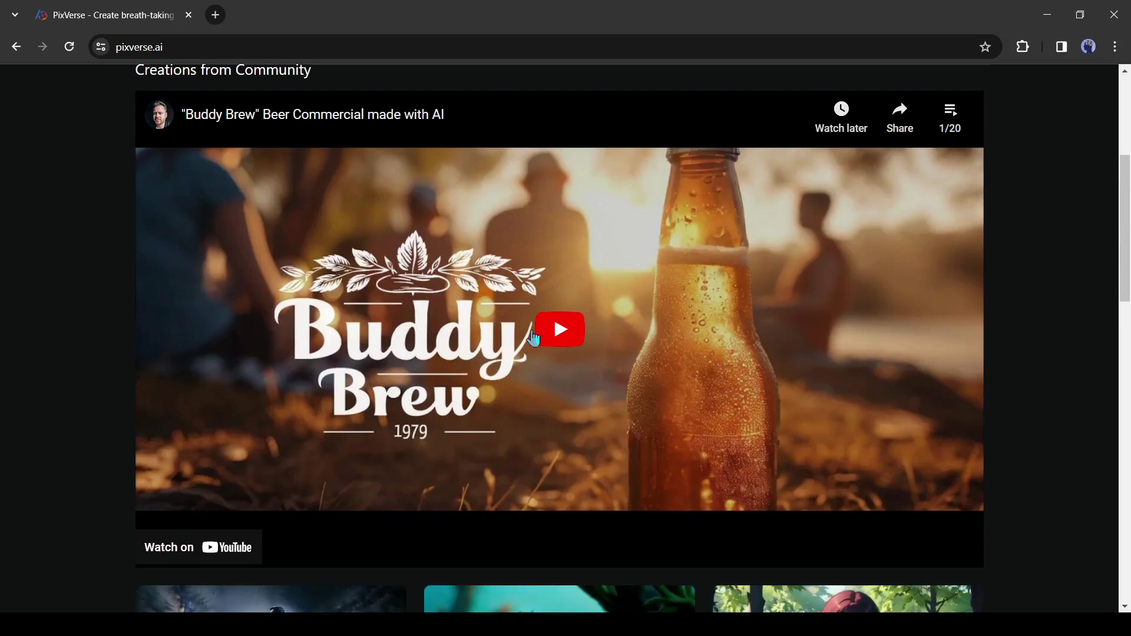
pyautogui.click(553, 341)
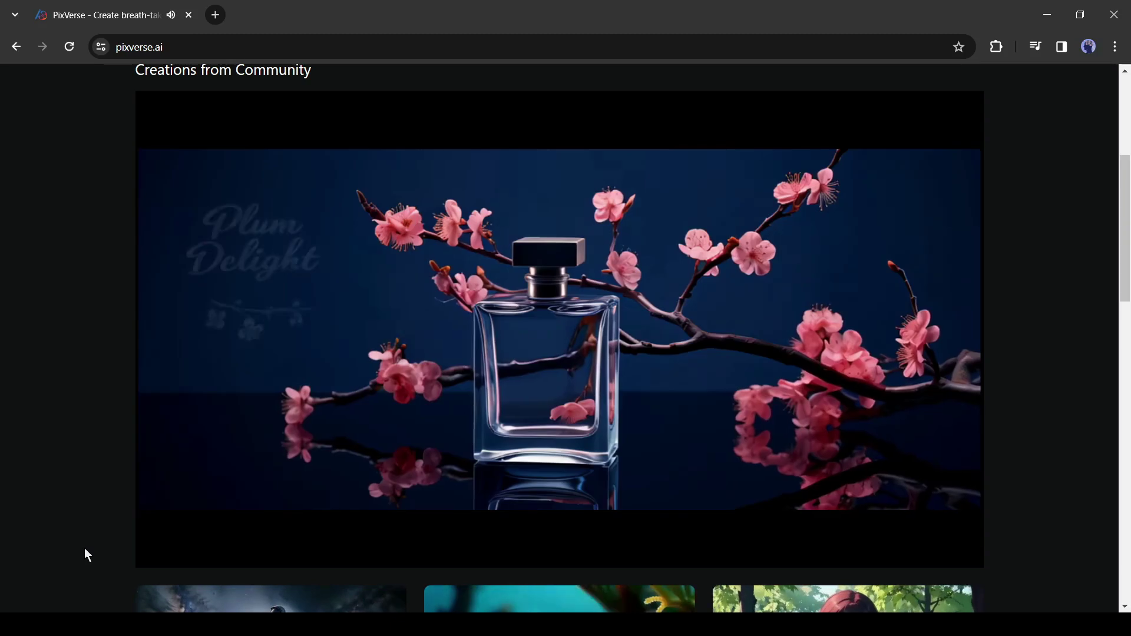
# Scroll through the gallery of AI-generated example clips and back to the top.
pyautogui.scroll(-7, 118, 549)
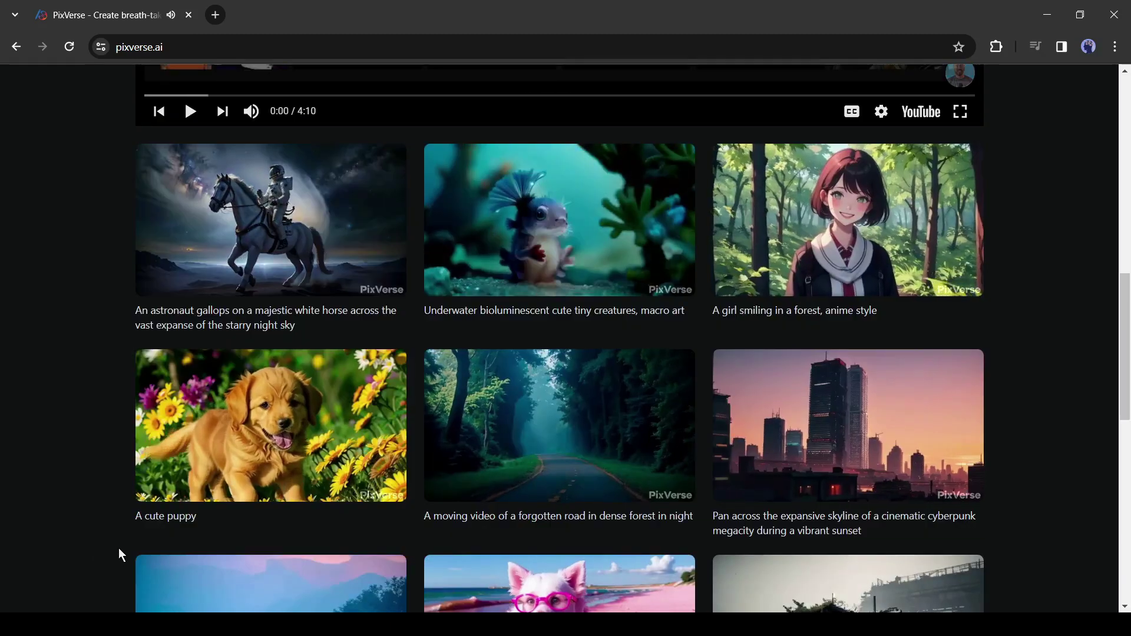
pyautogui.scroll(-3, 119, 548)
pyautogui.scroll(-6, 235, 489)
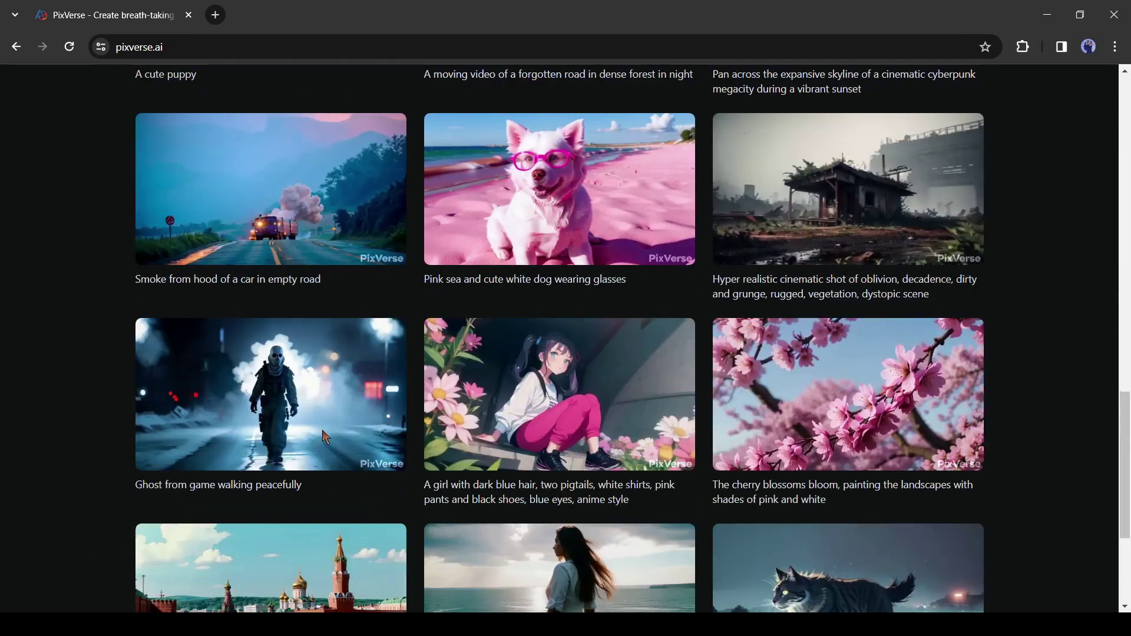
pyautogui.scroll(-2, 329, 431)
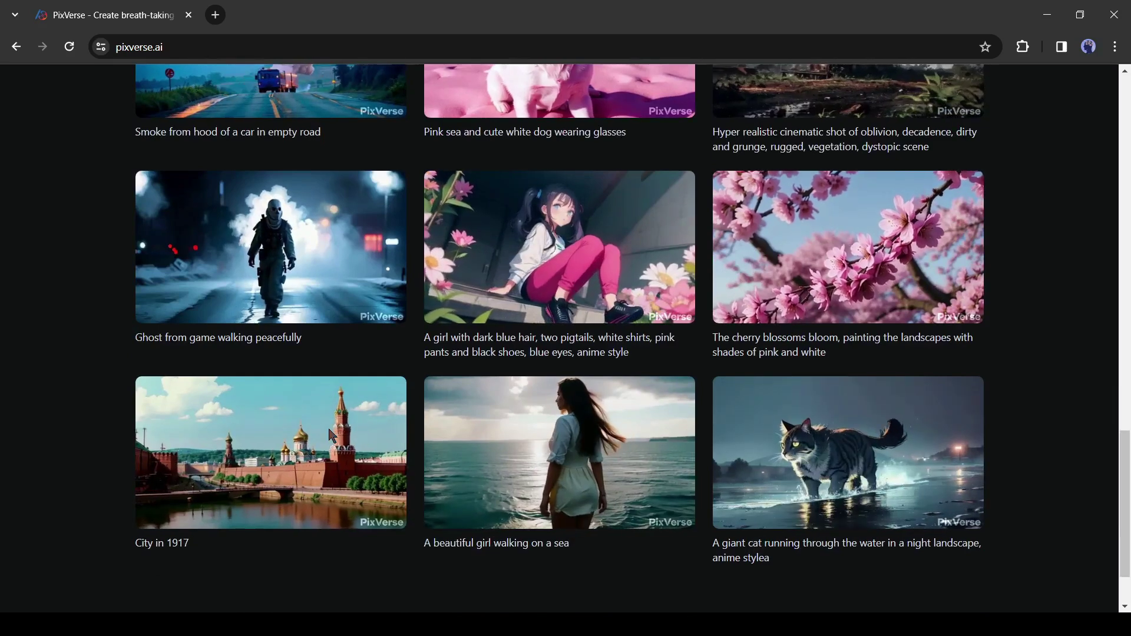
pyautogui.scroll(-2, 476, 470)
pyautogui.scroll(7, 507, 487)
pyautogui.scroll(4, 507, 487)
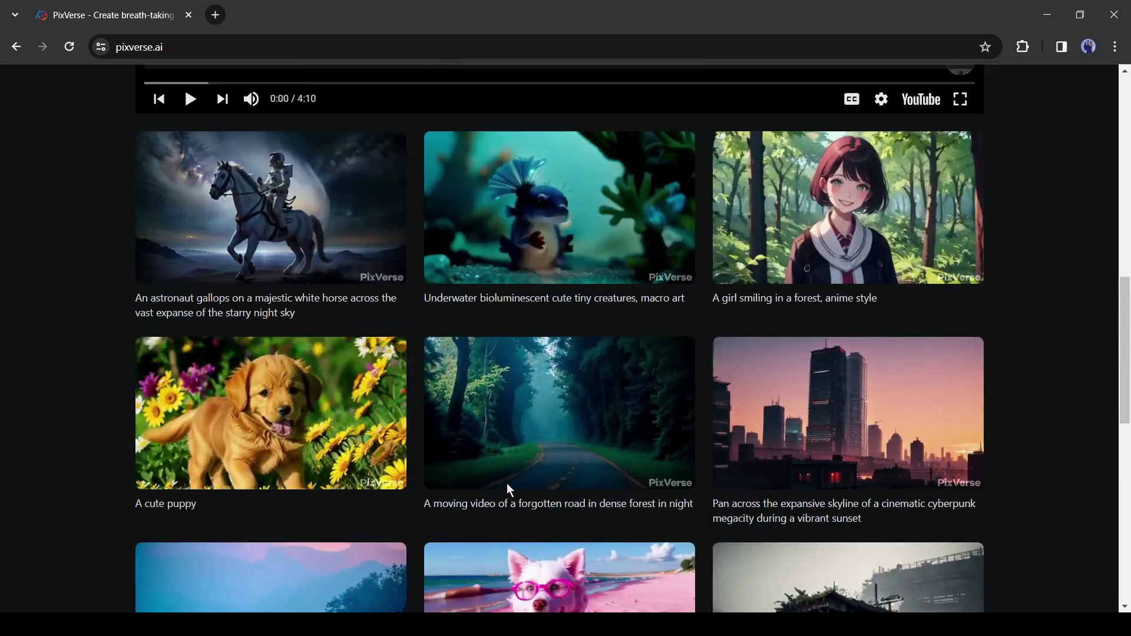
pyautogui.scroll(1, 507, 487)
pyautogui.scroll(3, 507, 483)
pyautogui.scroll(6, 411, 469)
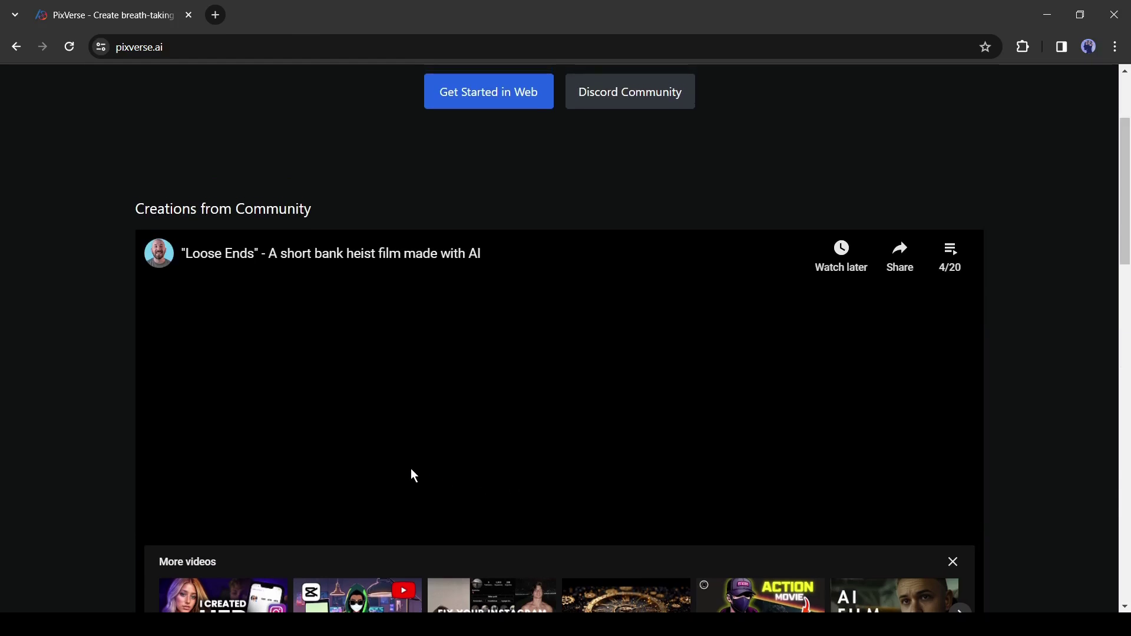
pyautogui.scroll(3, 336, 466)
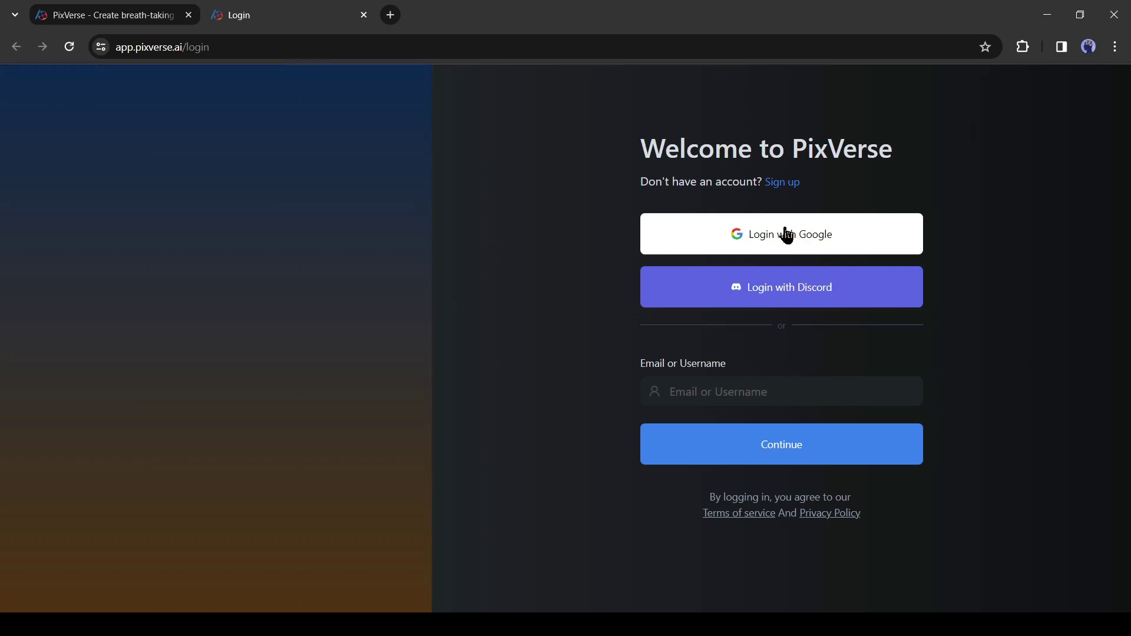
# Sign in to PixVerse with Google and browse the popular videos gallery.
pyautogui.click(753, 239)
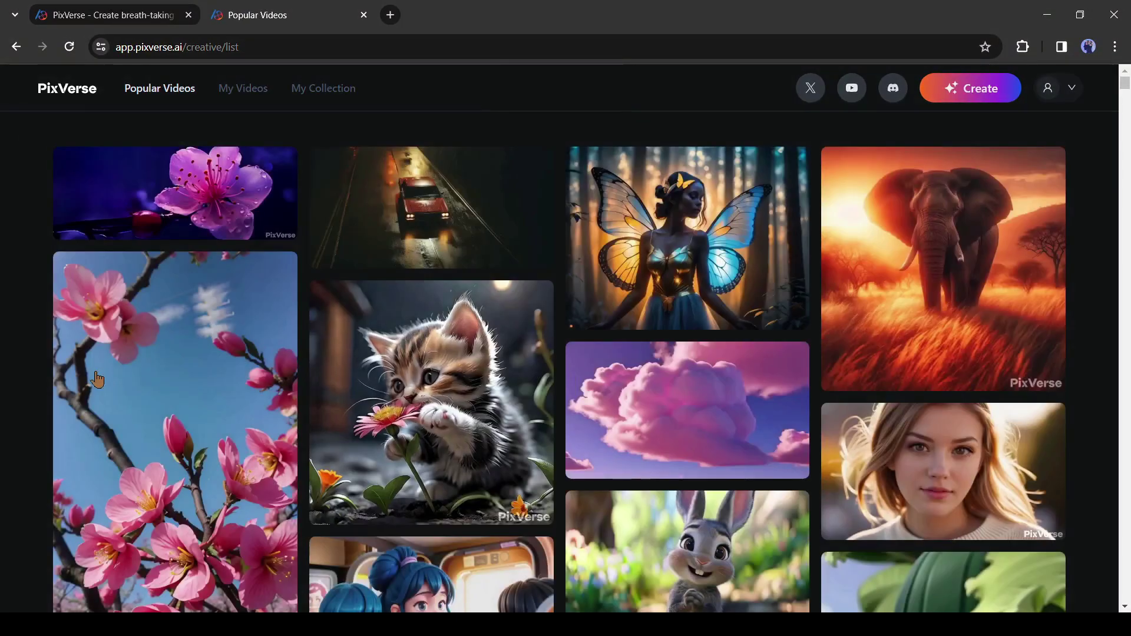
pyautogui.scroll(-5, 590, 436)
pyautogui.scroll(5, 530, 401)
pyautogui.scroll(-10, 430, 357)
pyautogui.scroll(-8, 430, 356)
pyautogui.scroll(-6, 427, 357)
pyautogui.scroll(-4, 424, 358)
pyautogui.scroll(7, 421, 358)
pyautogui.scroll(10, 421, 358)
# View the peach blossom example's details, then go back and open the Create page.
pyautogui.click(177, 383)
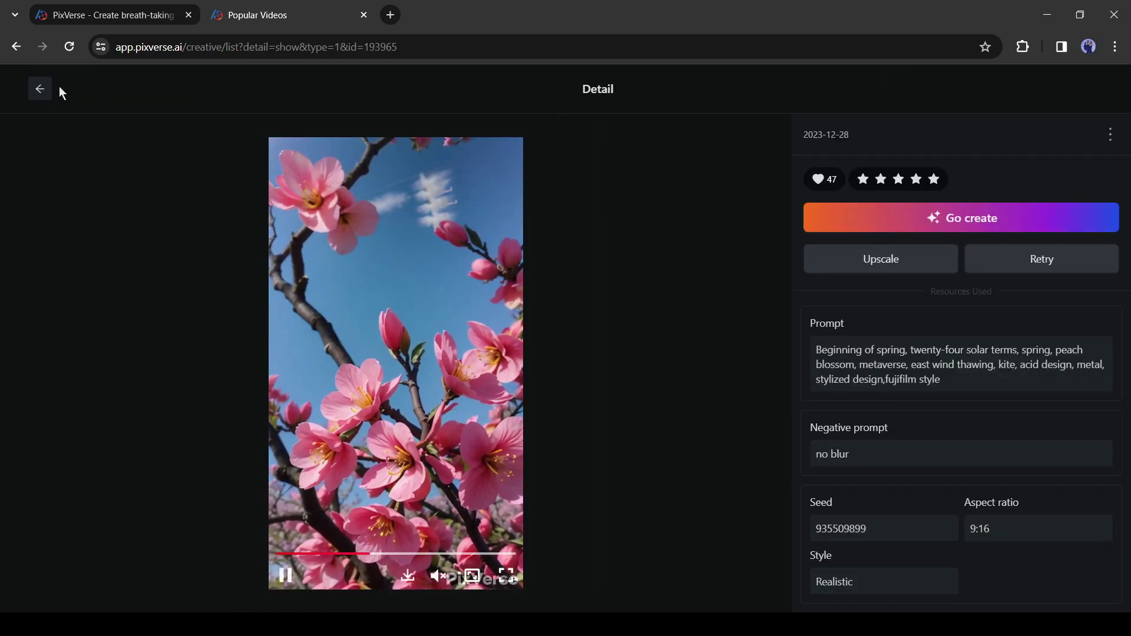
pyautogui.click(39, 89)
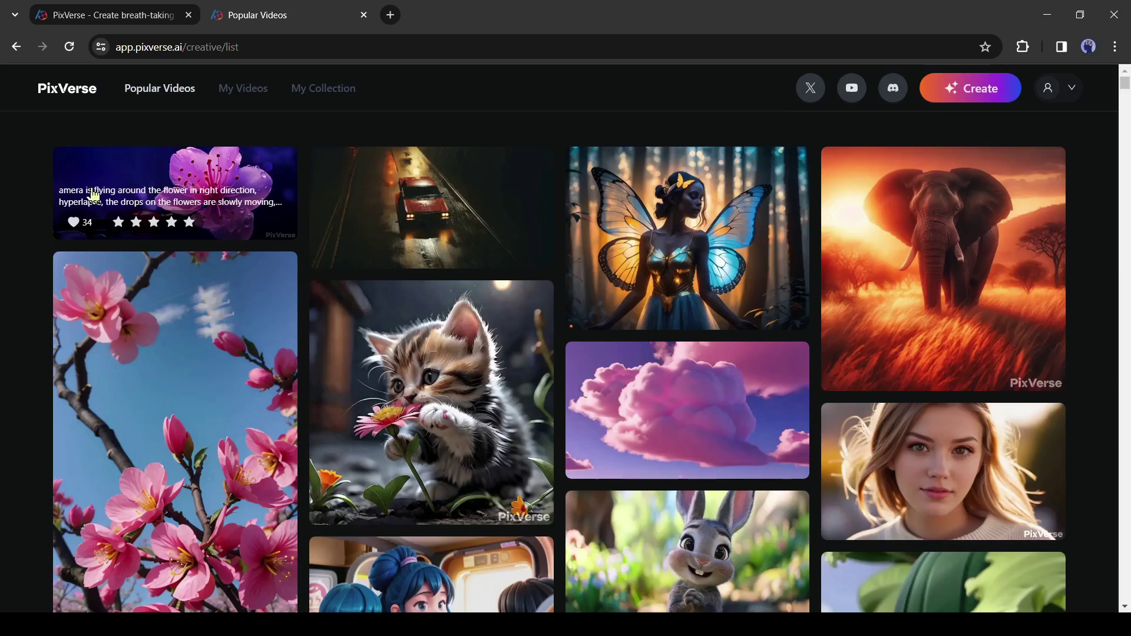
pyautogui.click(990, 97)
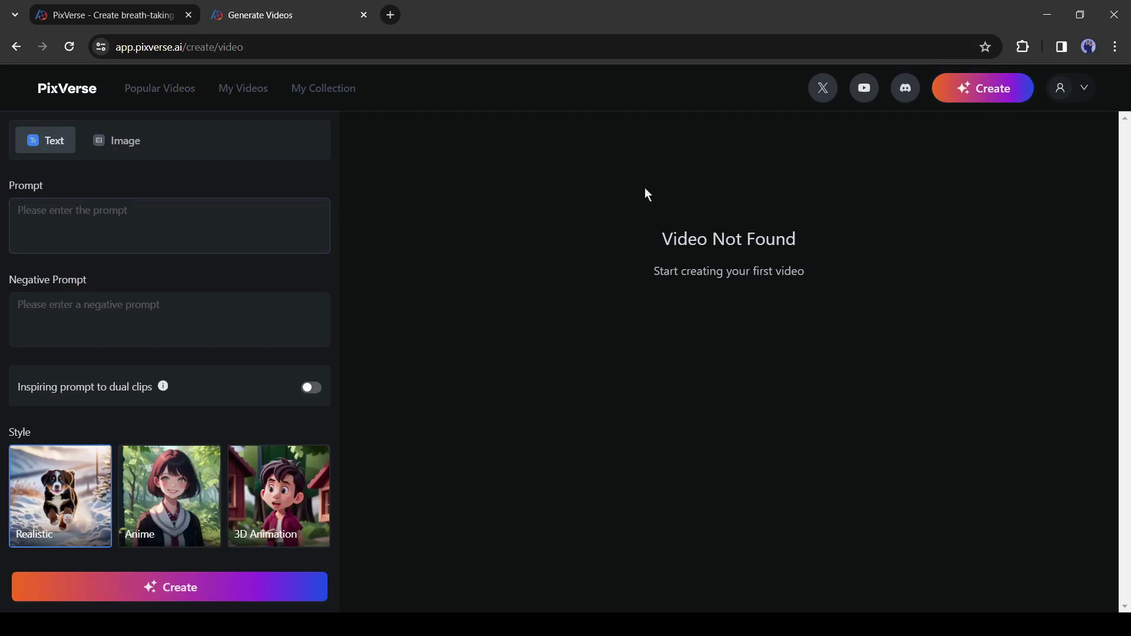
# Paste the ghostly ship under a moonlit sky prompt into the Text-to-video prompt box.
pyautogui.click(74, 209)
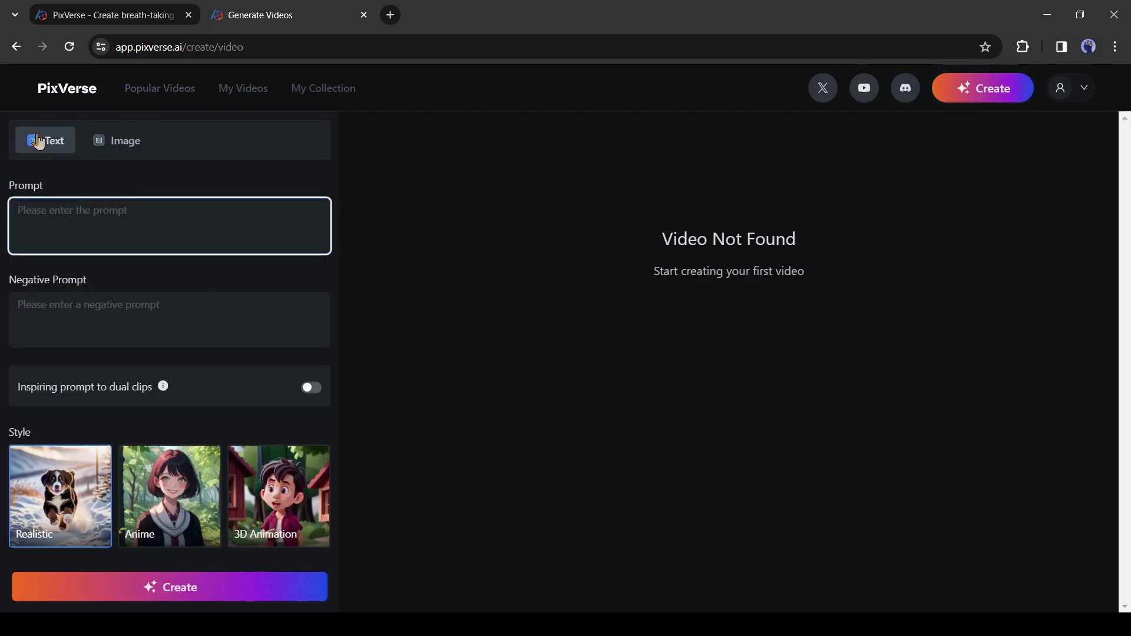
pyautogui.click(110, 145)
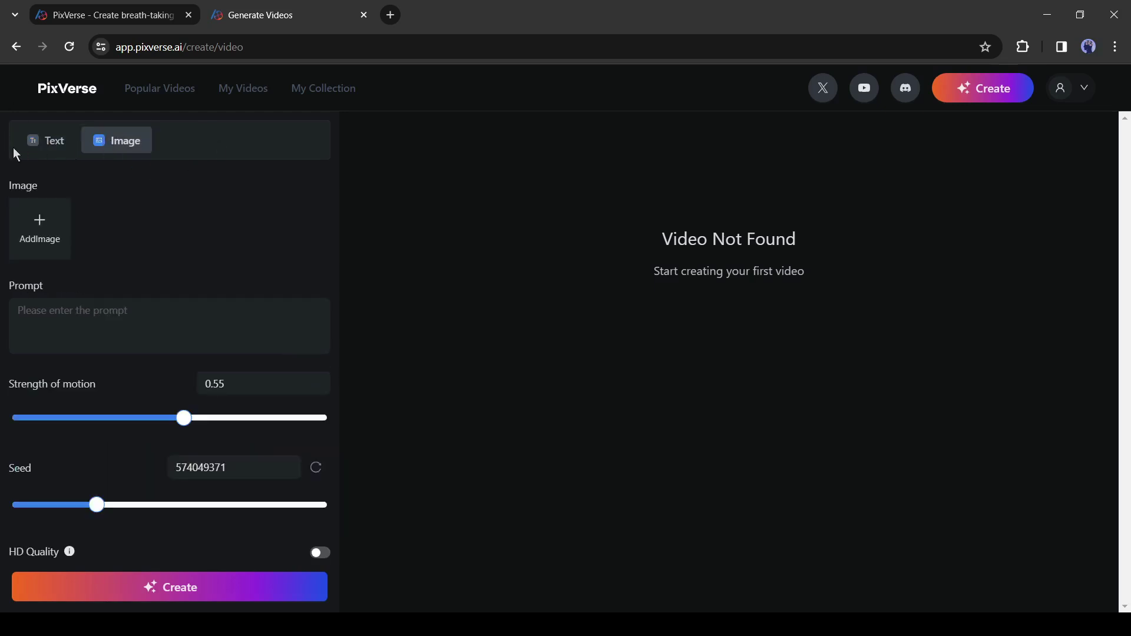
pyautogui.click(35, 150)
pyautogui.click(58, 220)
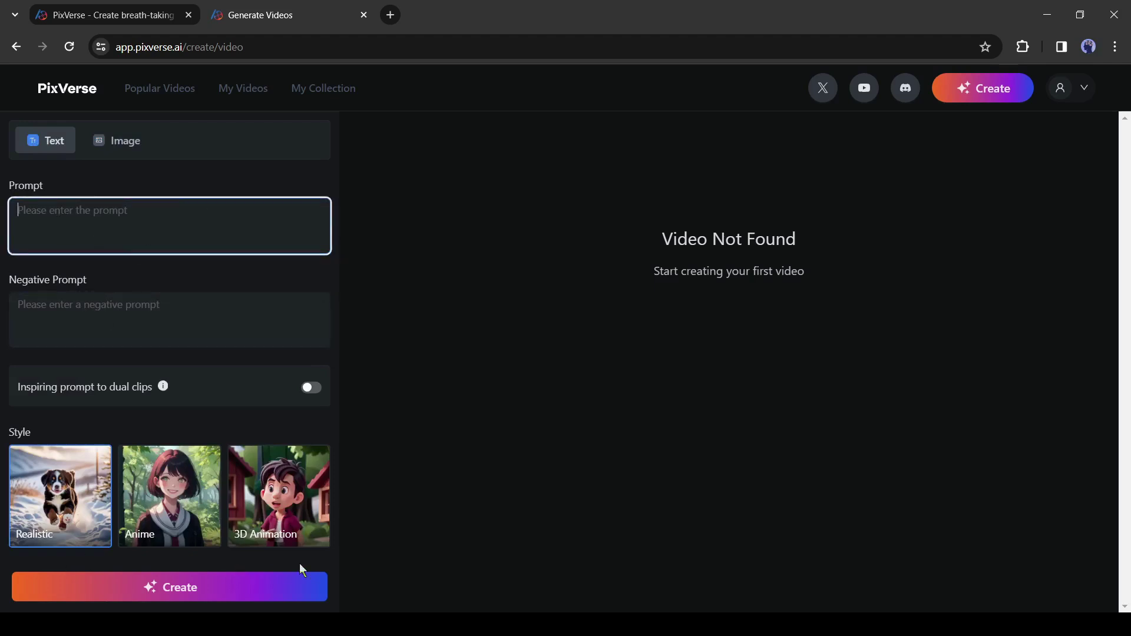
pyautogui.write('A ghostly ship sailing through the clouds, navigating through a sea under a moonlit sky')
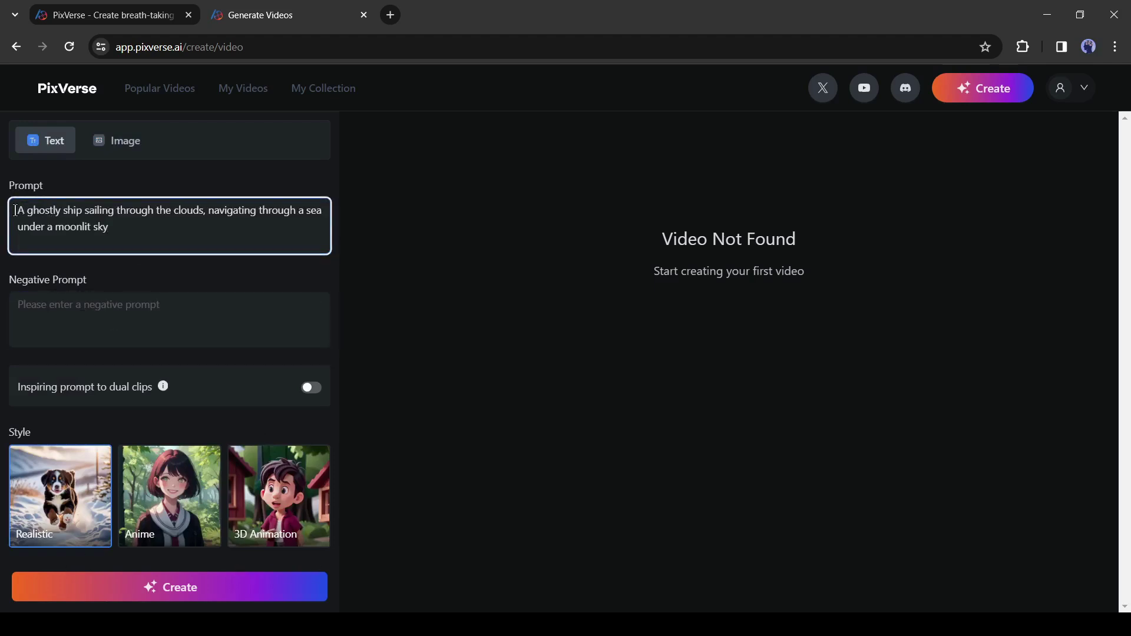
pyautogui.moveTo(16, 211); pyautogui.dragTo(165, 211)
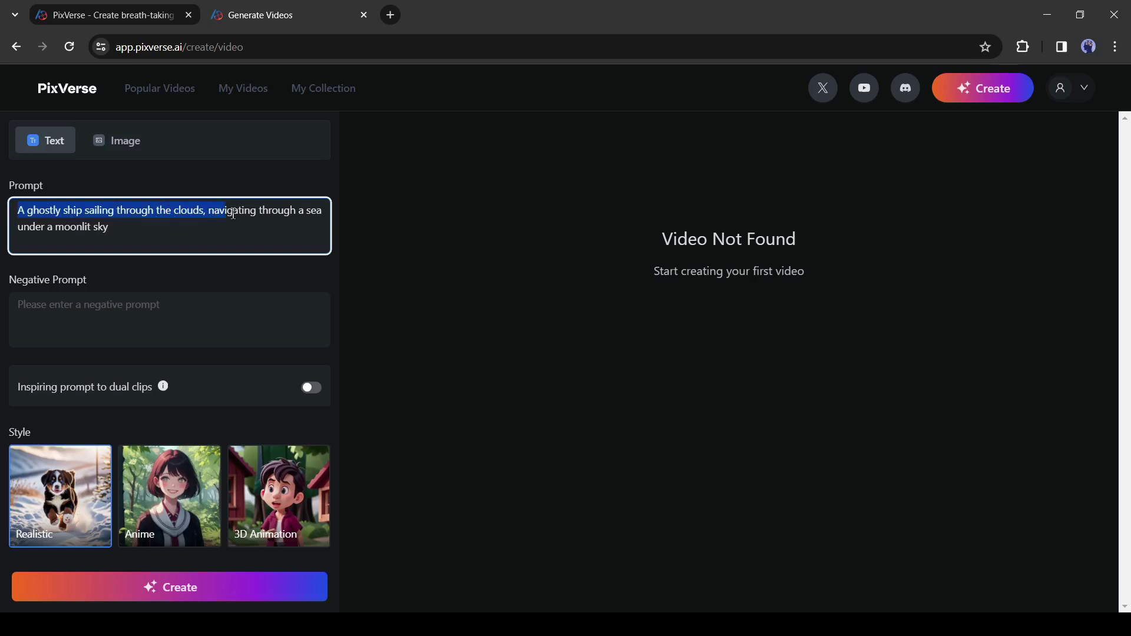
pyautogui.moveTo(251, 214); pyautogui.dragTo(176, 237)
# Set the negative prompt to 'reverse, blurry' and turn on dual clips.
pyautogui.click(219, 325)
pyautogui.write('reverse, blurry')
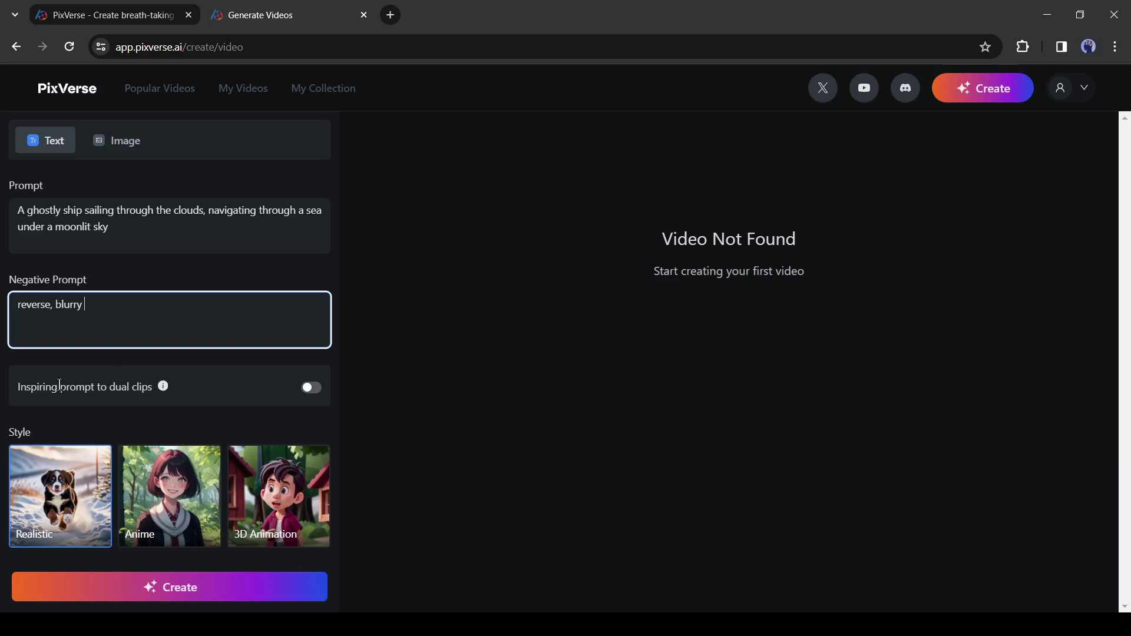
pyautogui.moveTo(32, 389); pyautogui.dragTo(85, 387)
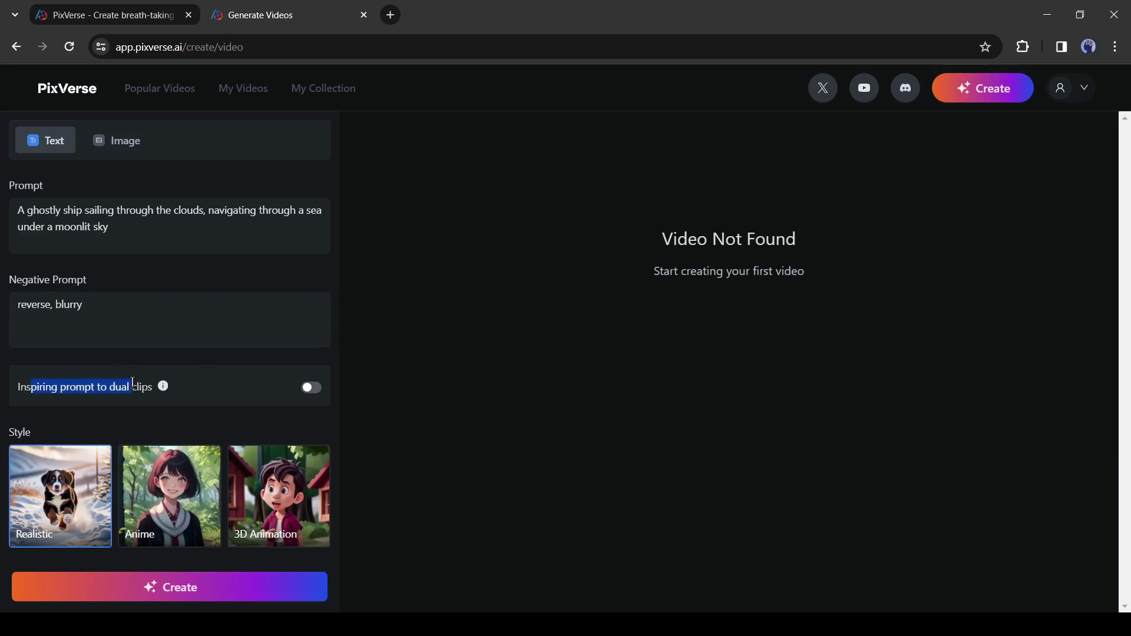
pyautogui.click(163, 388)
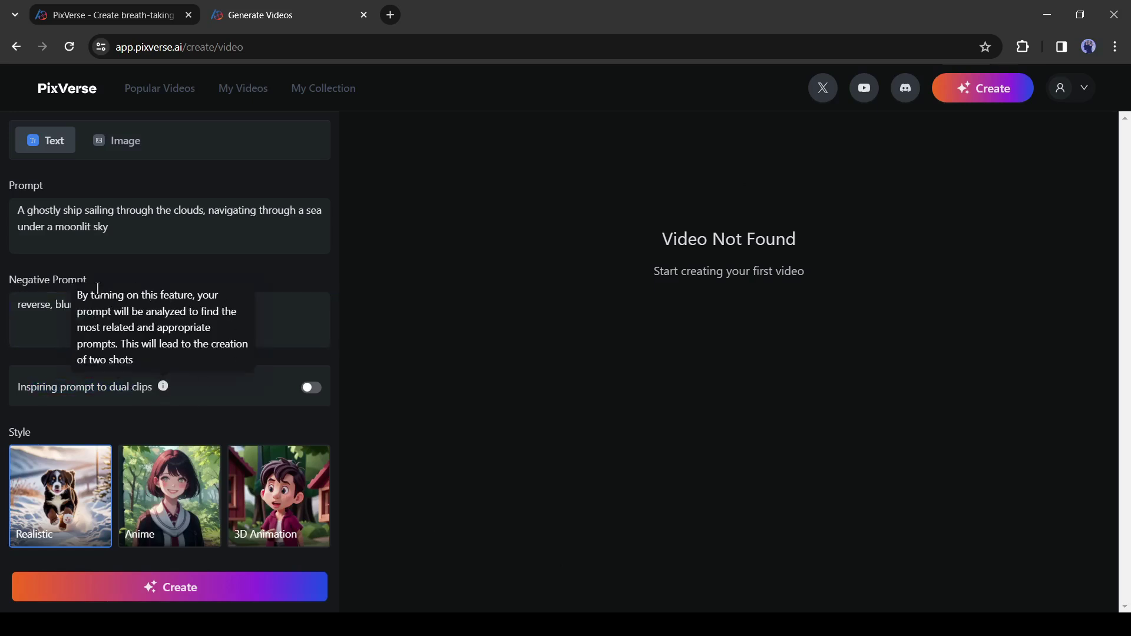
pyautogui.moveTo(80, 293); pyautogui.dragTo(175, 359)
pyautogui.click(194, 348)
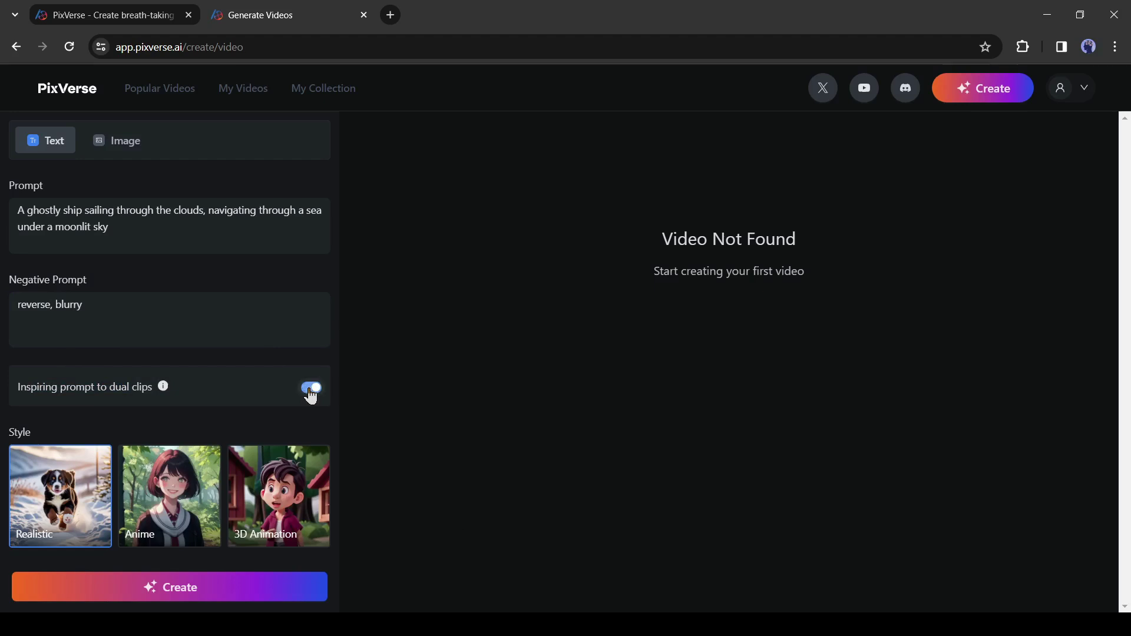
# Randomize the seed twice, generate the two ghostly ship clips, and review them.
pyautogui.scroll(-3, 195, 429)
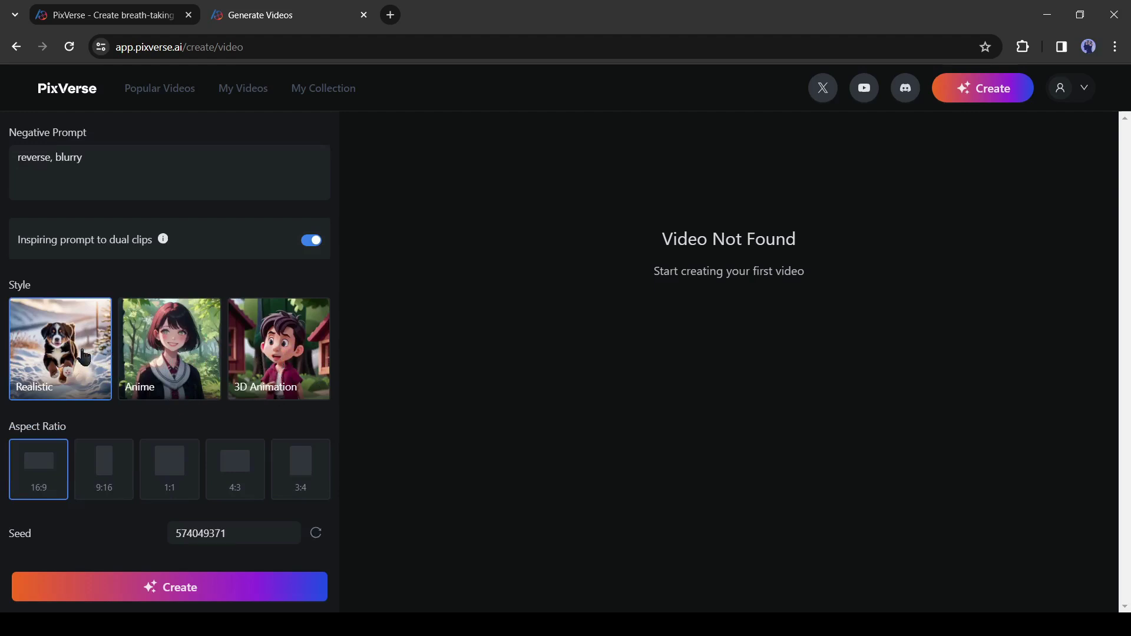
pyautogui.scroll(-1, 53, 468)
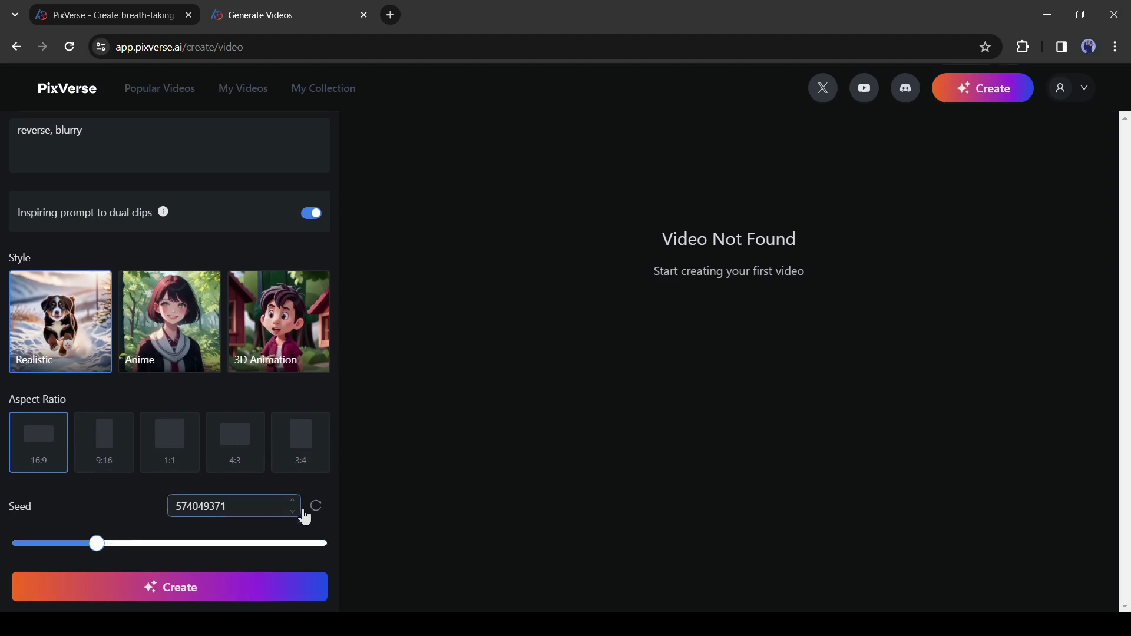
pyautogui.click(319, 510)
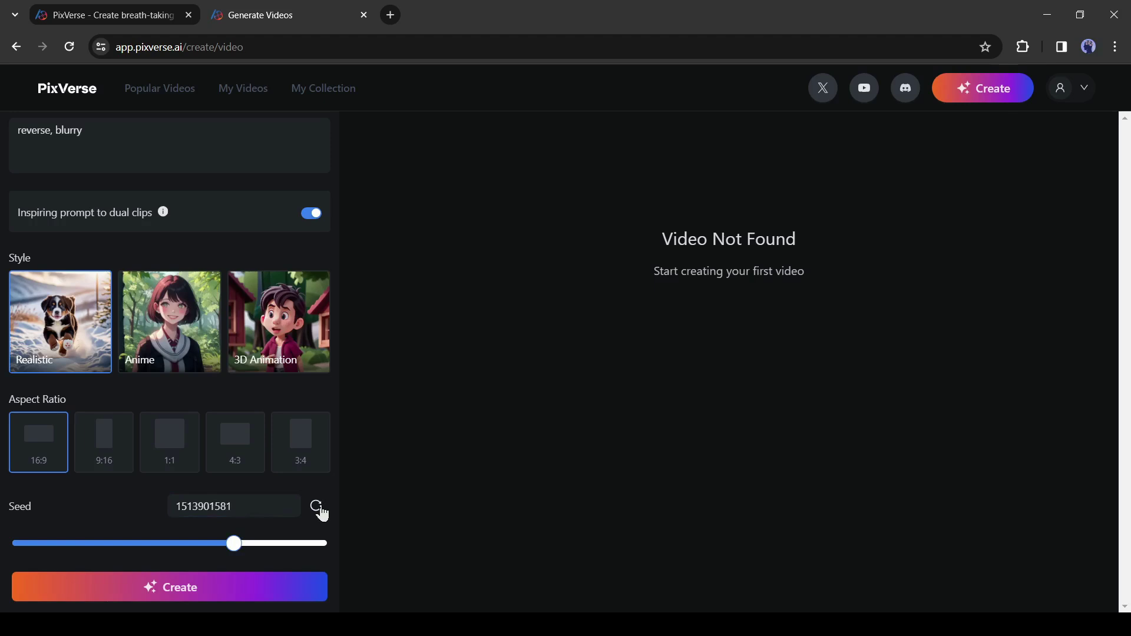
pyautogui.click(321, 512)
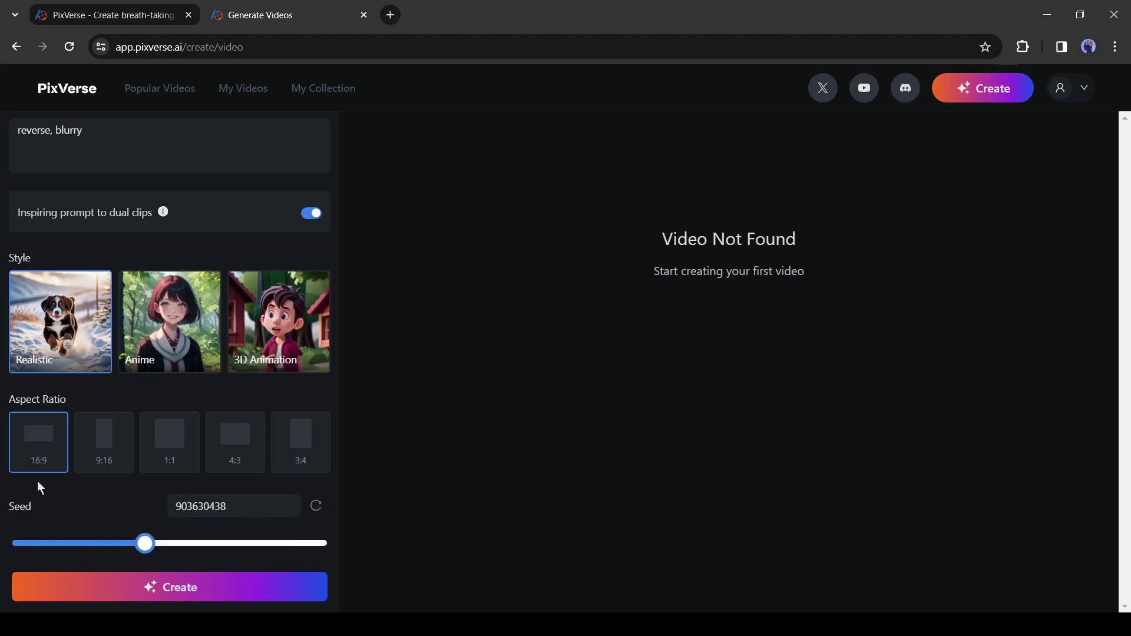
pyautogui.click(201, 600)
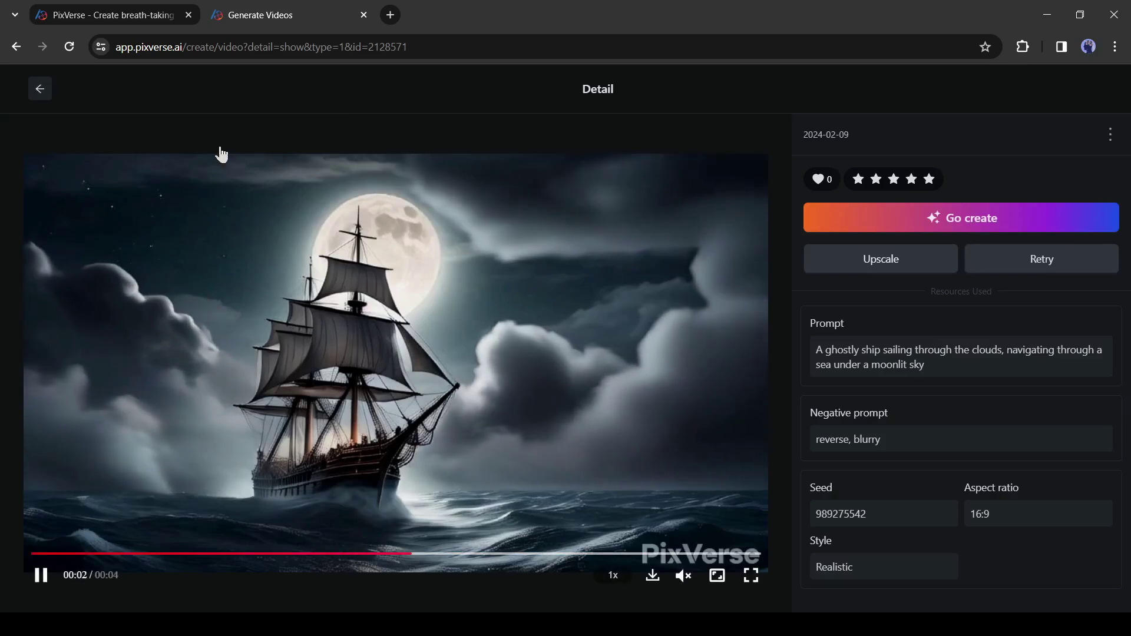
pyautogui.click(40, 90)
pyautogui.moveTo(557, 257)
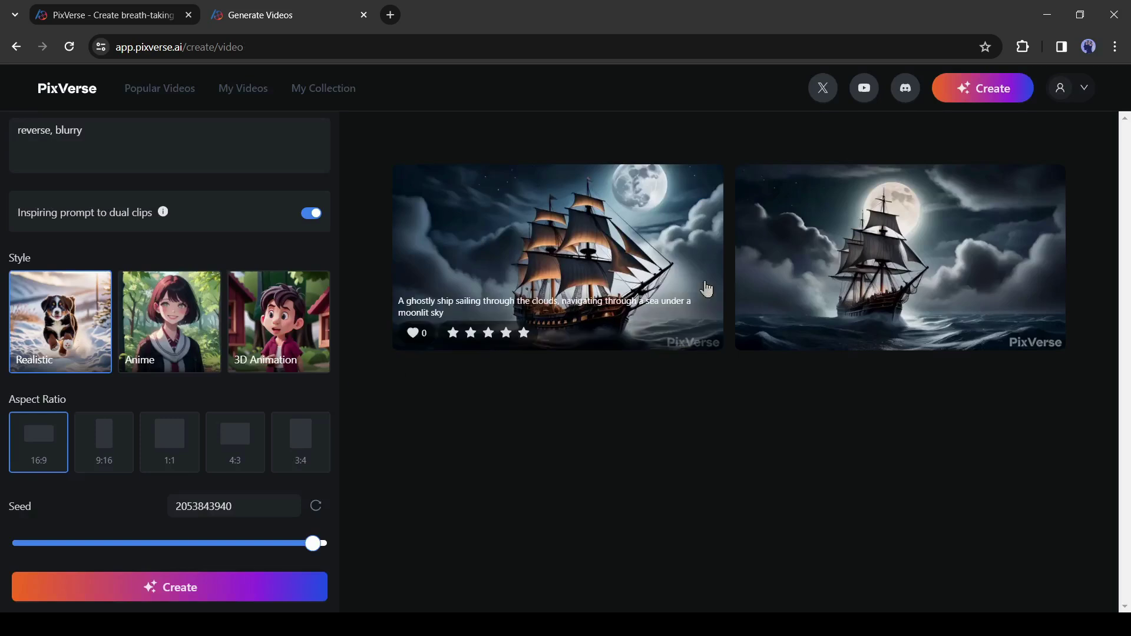
# Replace the prompt with 'A Bernese Mountain Dog puppy bounding through the snow'.
pyautogui.scroll(3, 195, 383)
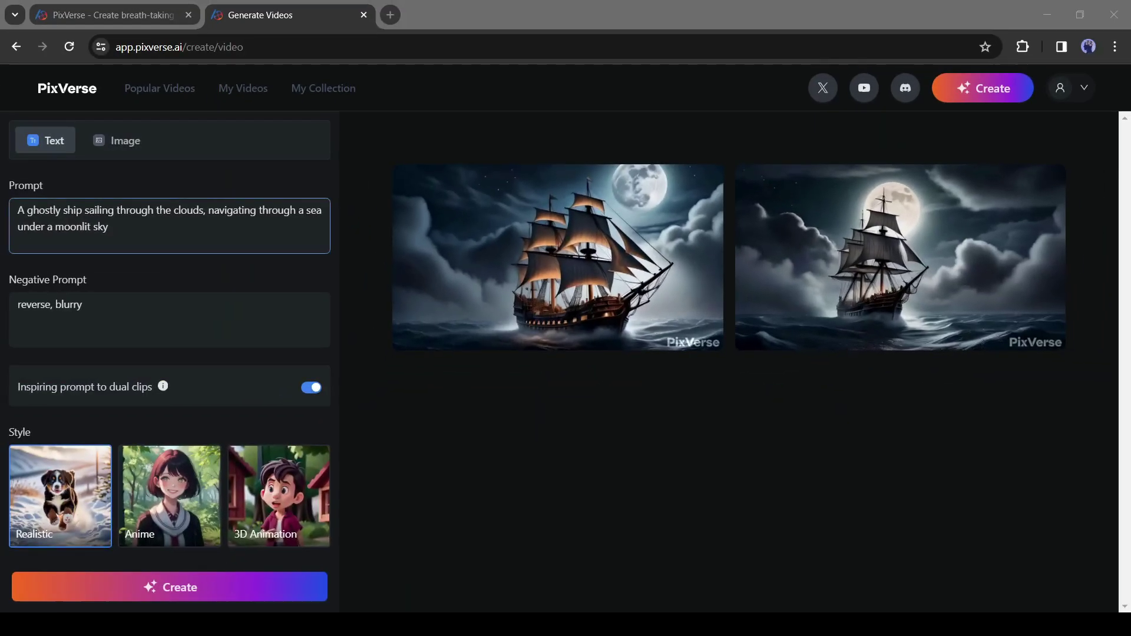
pyautogui.tripleClick(127, 227)
pyautogui.write('A Bernese Mountain Dog puppy bounding through the snow')
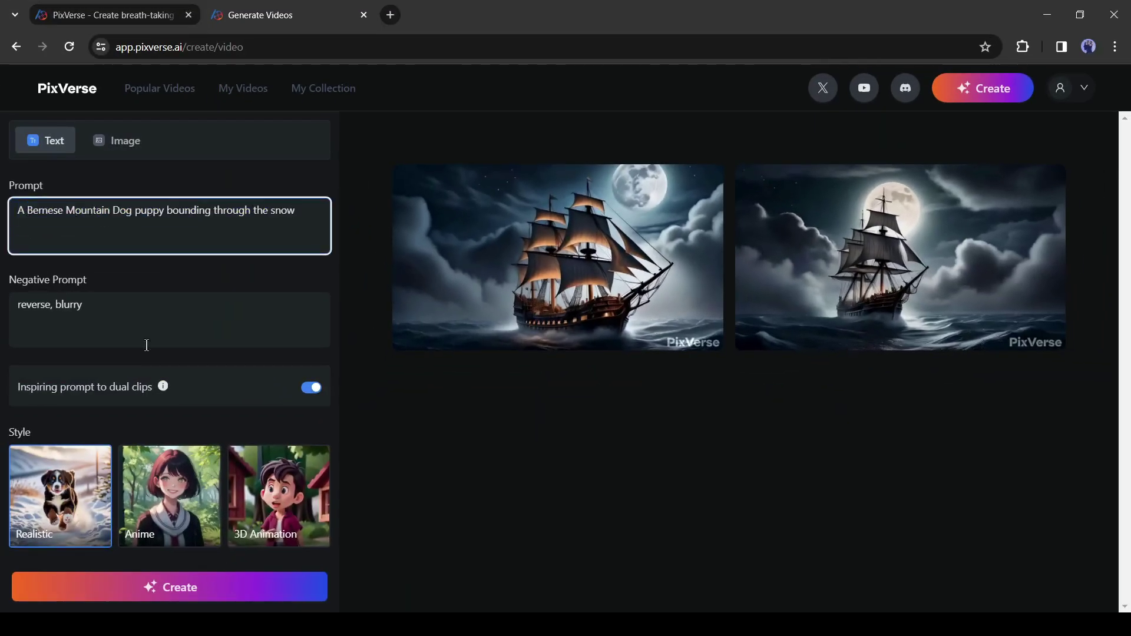
# Use 3D Animation style with dual clips off and a new seed, then upscale the puppy clip.
pyautogui.click(275, 515)
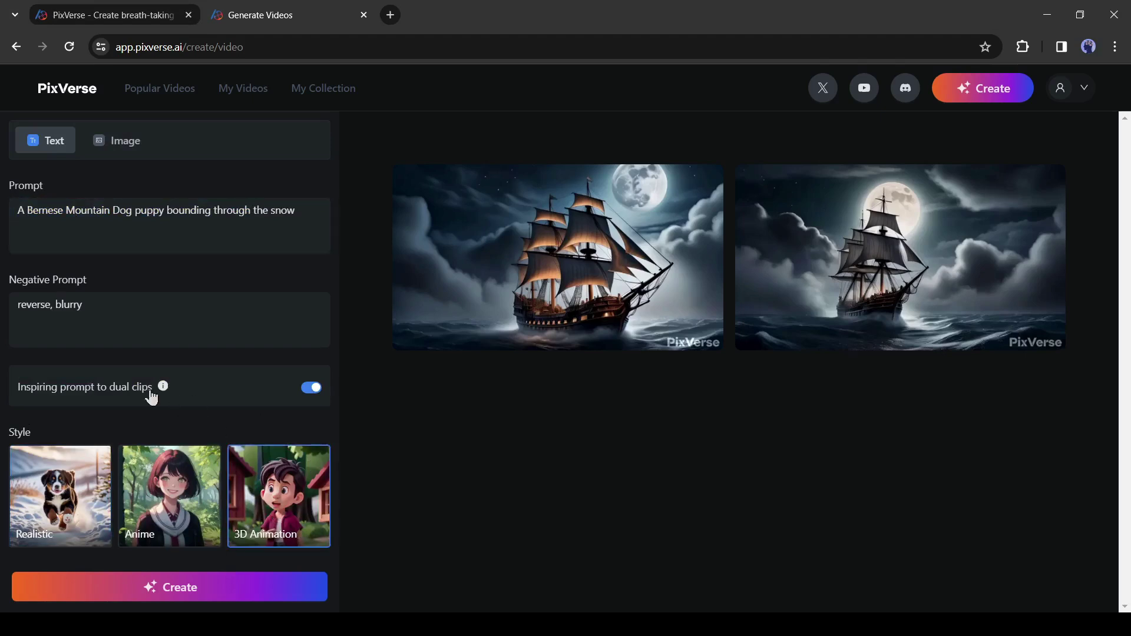
pyautogui.scroll(-3, 147, 390)
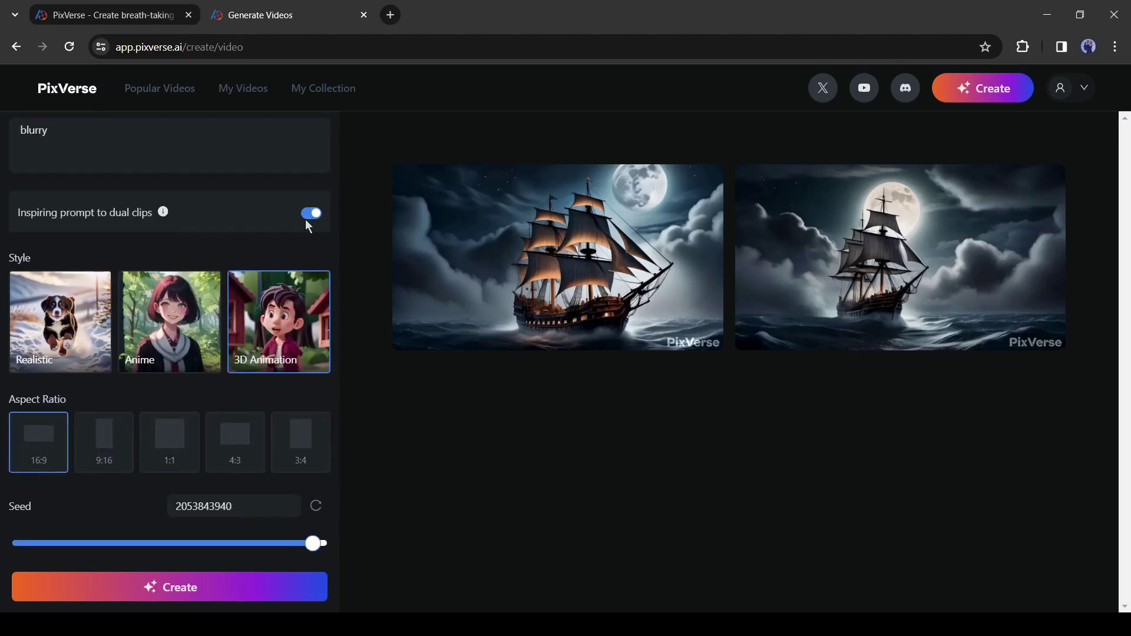
pyautogui.click(307, 221)
pyautogui.moveTo(313, 543); pyautogui.dragTo(107, 545)
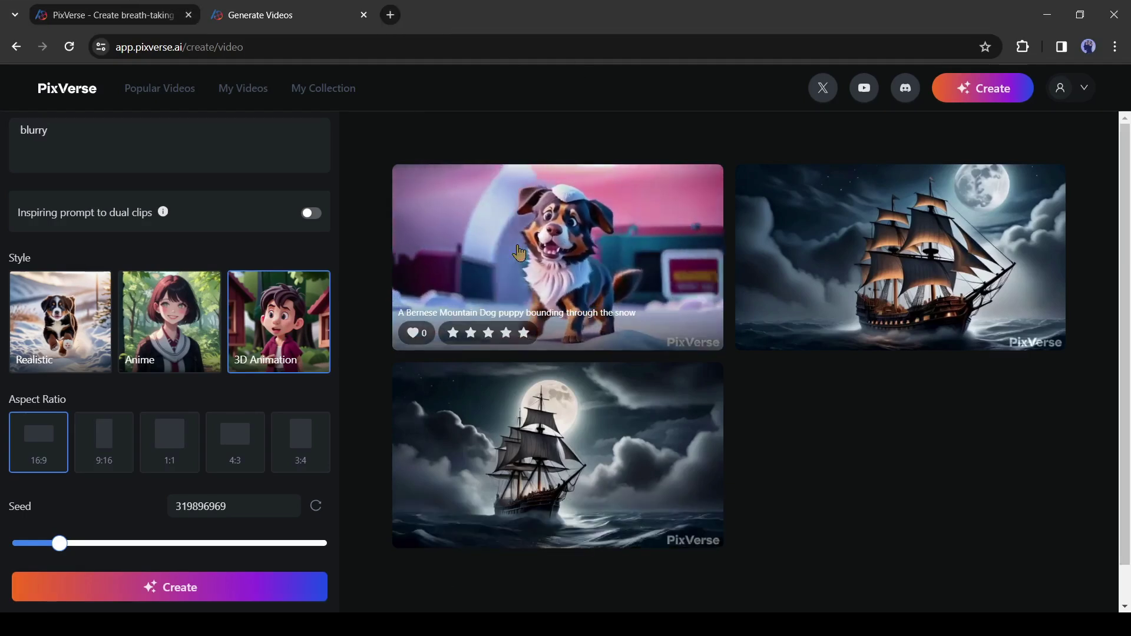
pyautogui.click(563, 252)
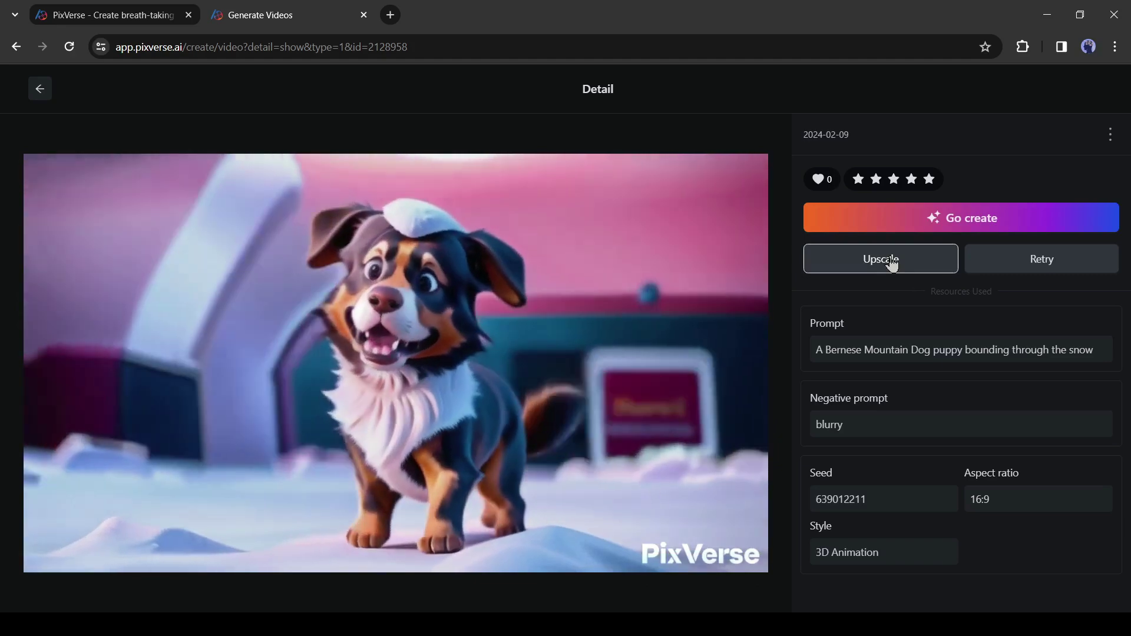
pyautogui.click(892, 262)
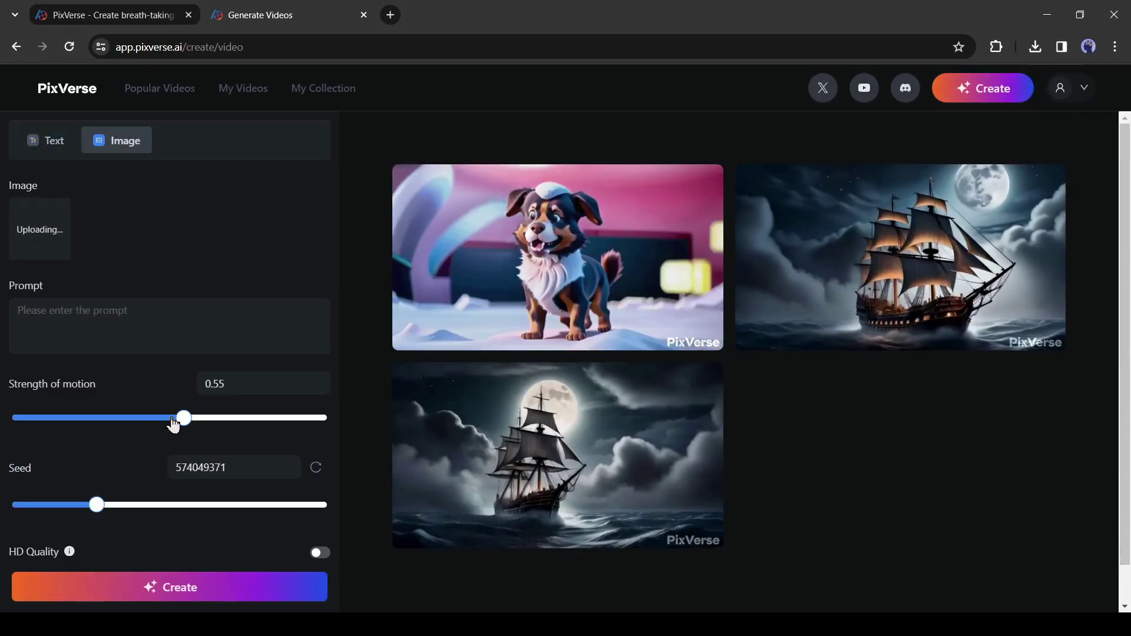
# Prompt the hummingbird image, set motion strength 0.81 with HD quality, and generate it.
pyautogui.moveTo(40, 229)
pyautogui.click(78, 317)
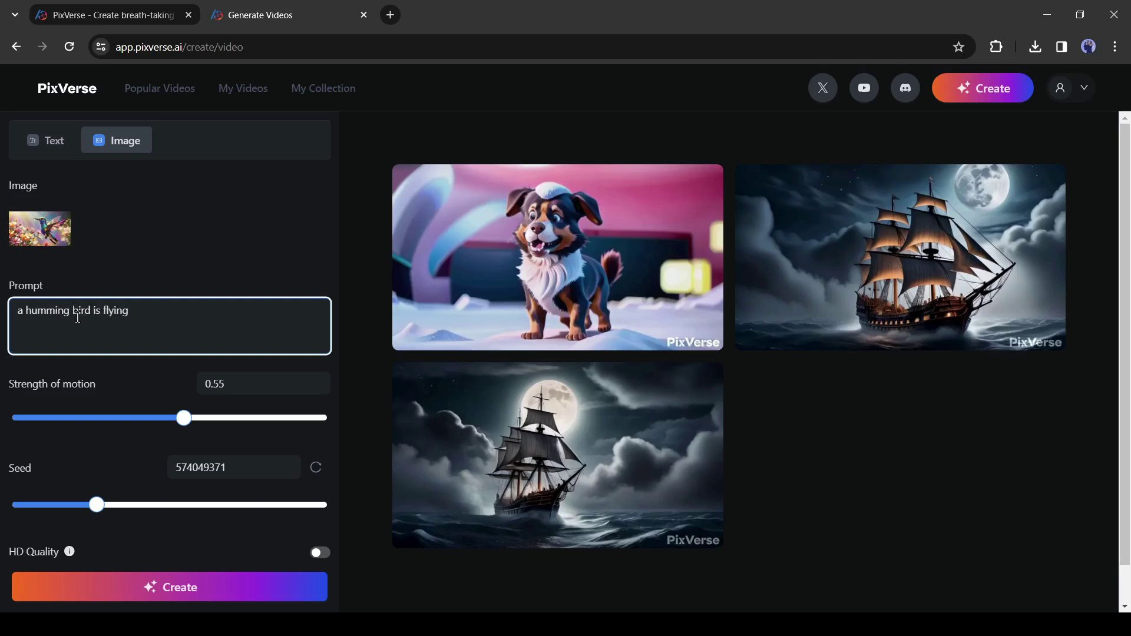
pyautogui.moveTo(184, 419)
pyautogui.write('a humming bird is flying')
pyautogui.moveTo(175, 423); pyautogui.dragTo(246, 425)
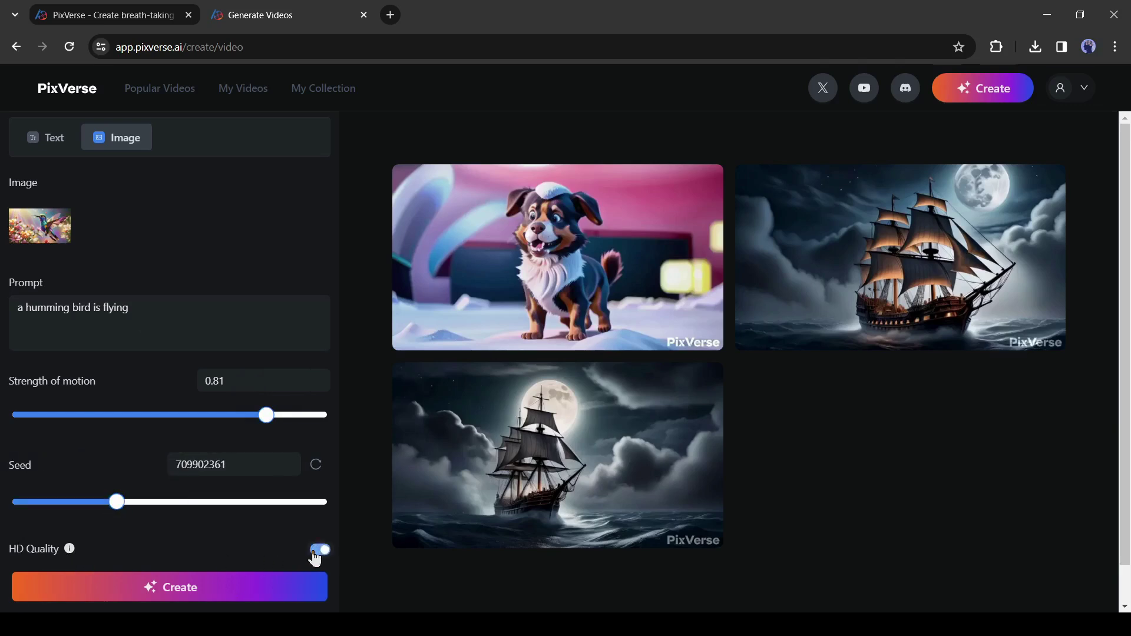
pyautogui.click(188, 589)
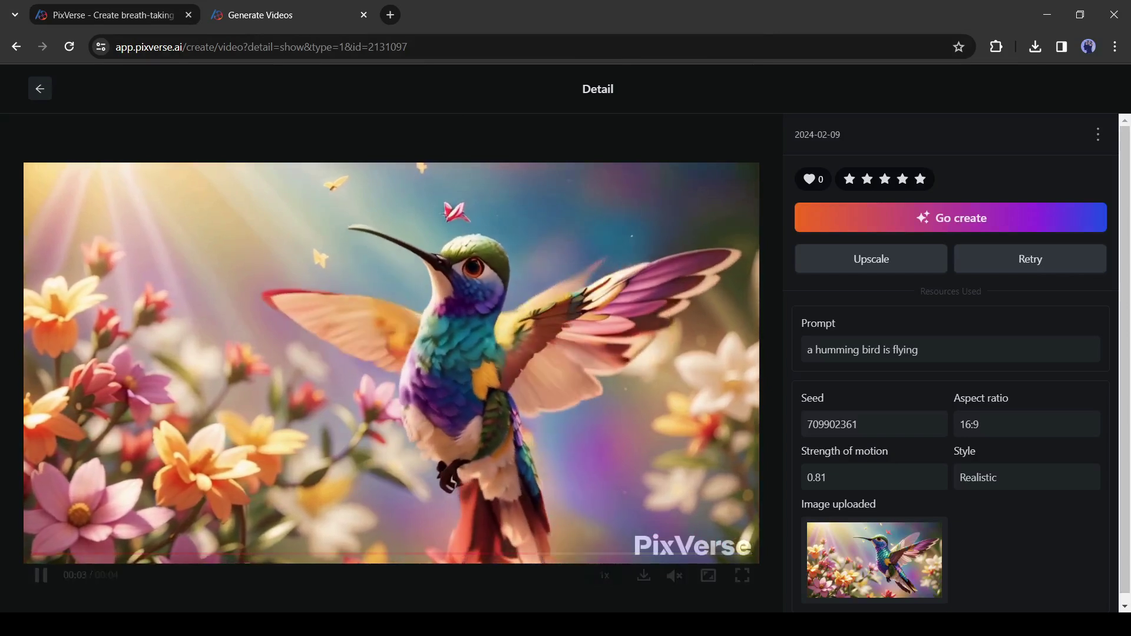
# Review the My Videos library, then return to the PixVerse landing page tab.
pyautogui.scroll(-1, 392, 353)
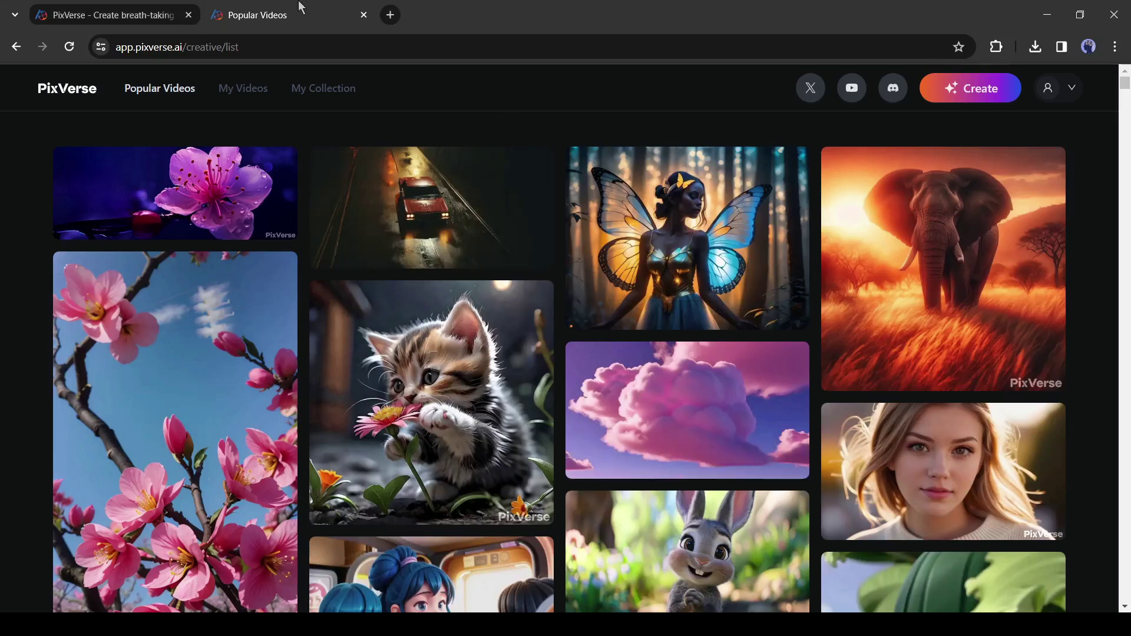
pyautogui.click(86, 8)
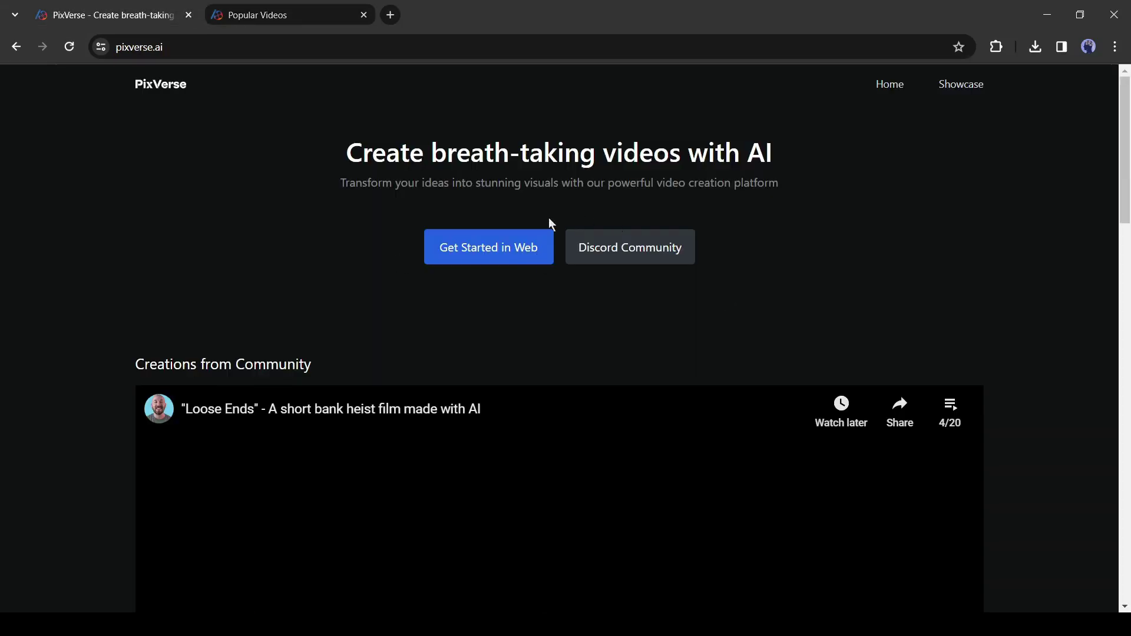
# Accept the PixVerse Discord invite and open the video-generation tutorial channel.
pyautogui.click(663, 260)
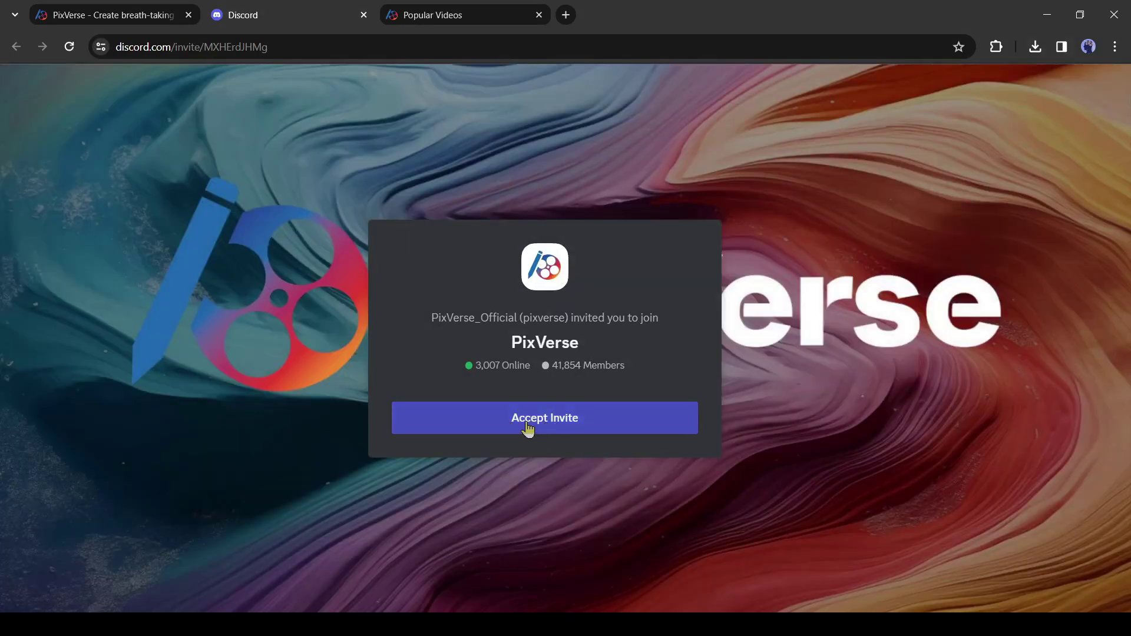
pyautogui.click(527, 425)
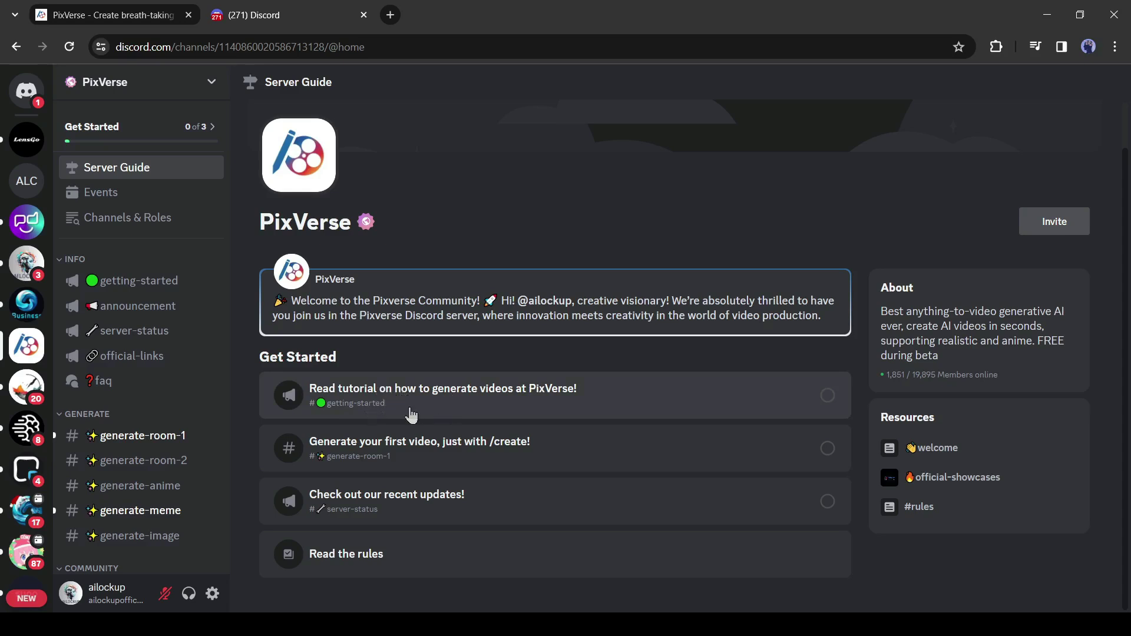
pyautogui.click(585, 421)
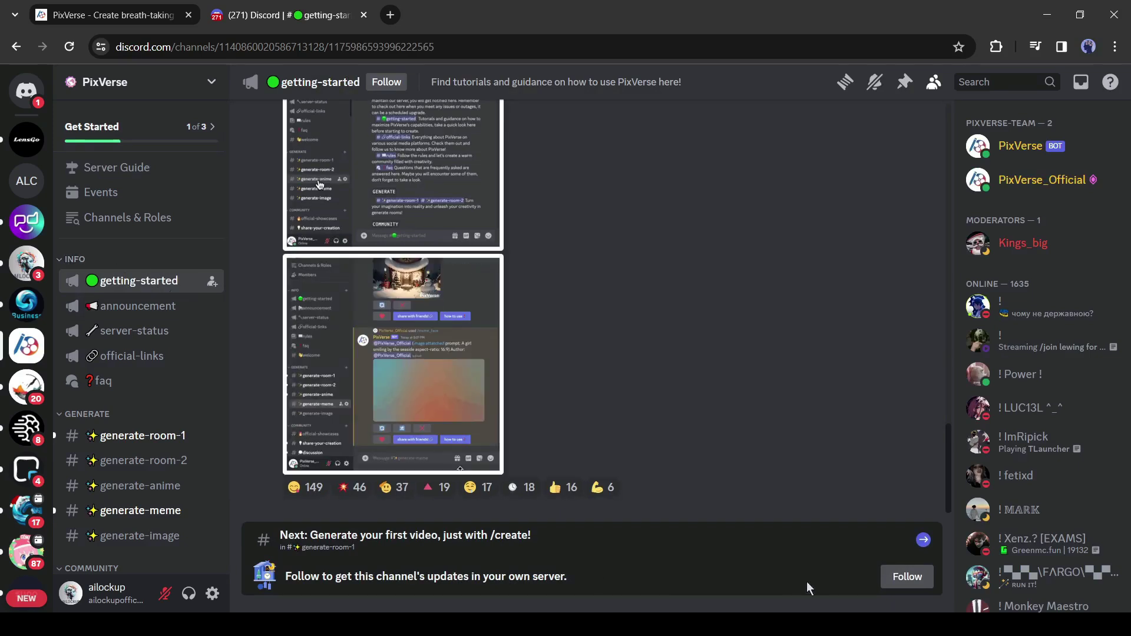
# Open #generate-room-1 and type / to list PixVerse's slash commands.
pyautogui.click(923, 541)
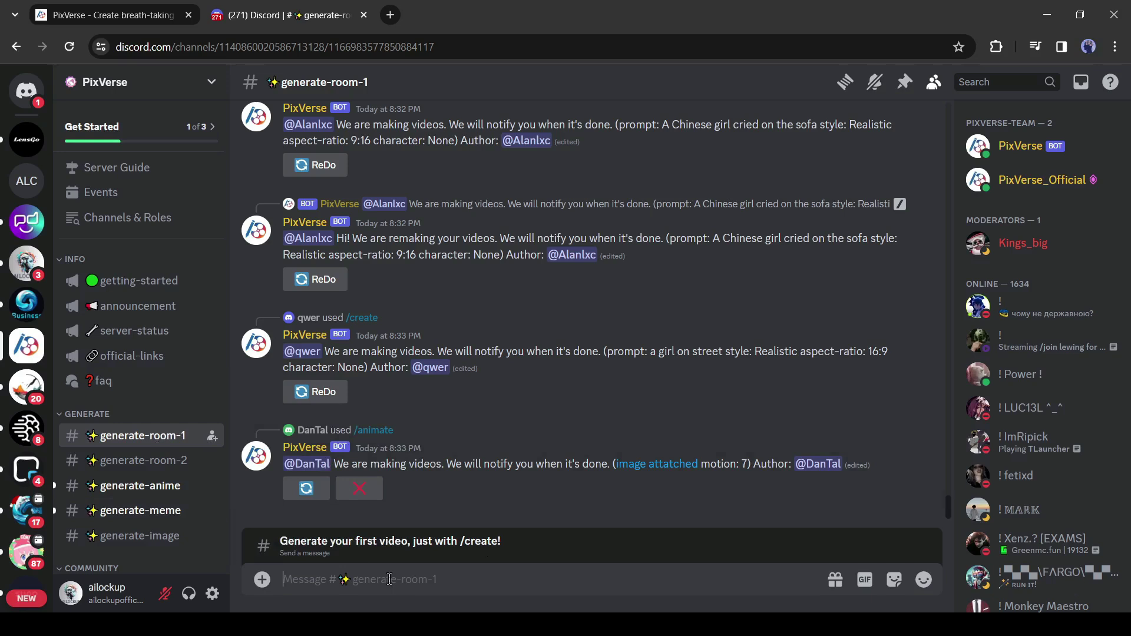
pyautogui.write('/')
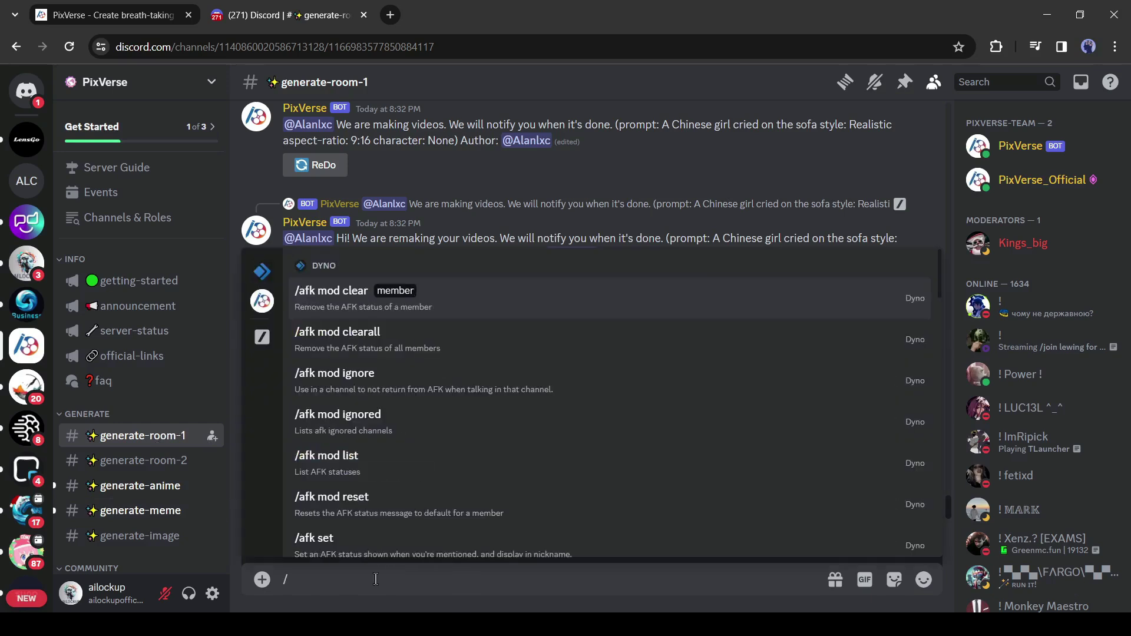
pyautogui.scroll(-3, 422, 380)
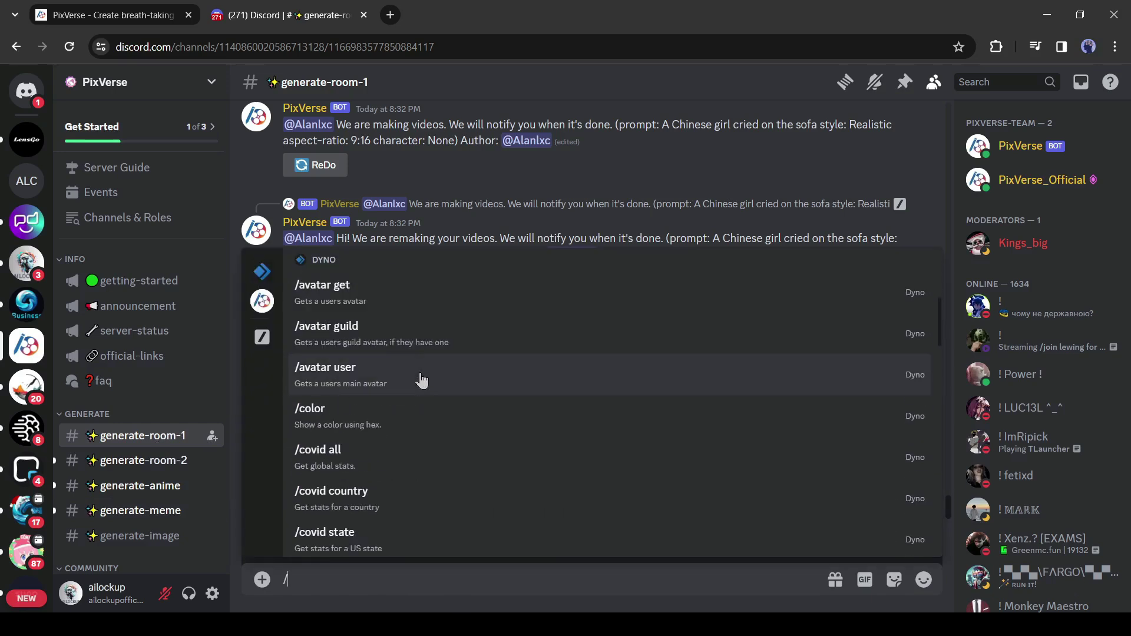
pyautogui.scroll(2, 380, 353)
pyautogui.scroll(-3, 382, 374)
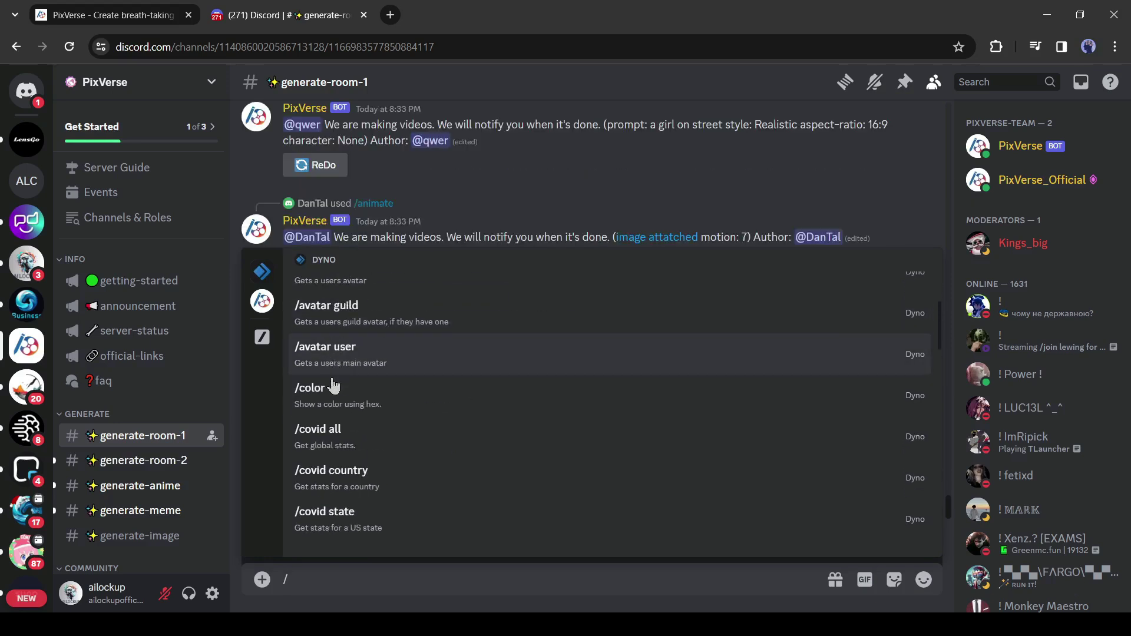
pyautogui.scroll(-4, 378, 422)
pyautogui.scroll(-5, 378, 422)
pyautogui.scroll(-3, 376, 414)
pyautogui.scroll(-1, 353, 383)
pyautogui.scroll(-1, 325, 356)
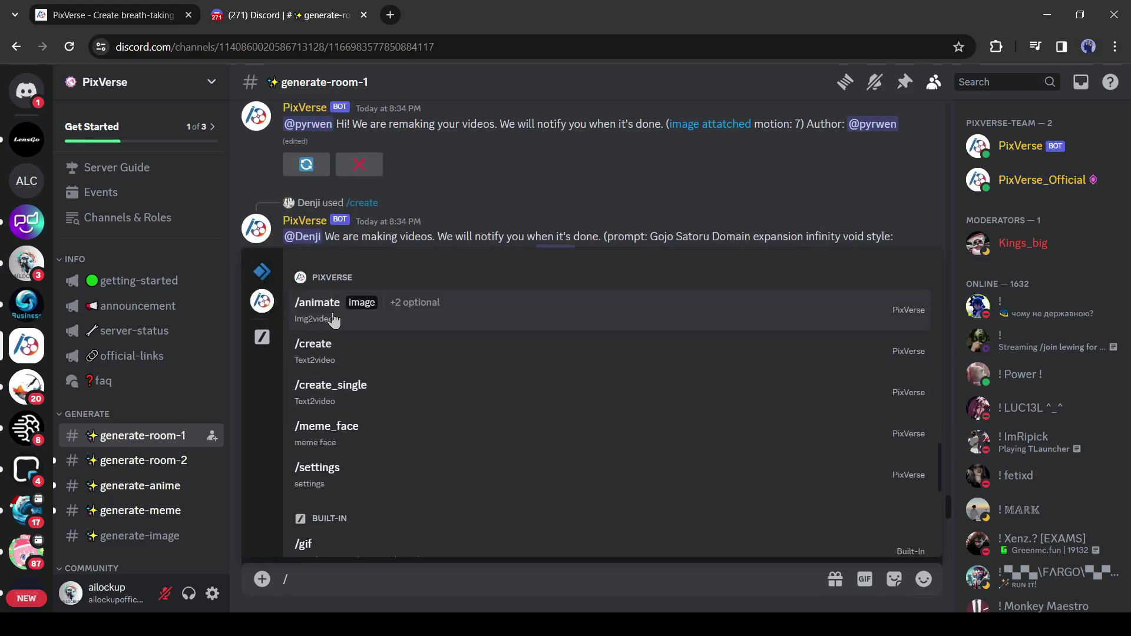
# Start /create with 'a beautifull woman walking on a busy street, realistic, 4K' in Realistic style.
pyautogui.click(360, 363)
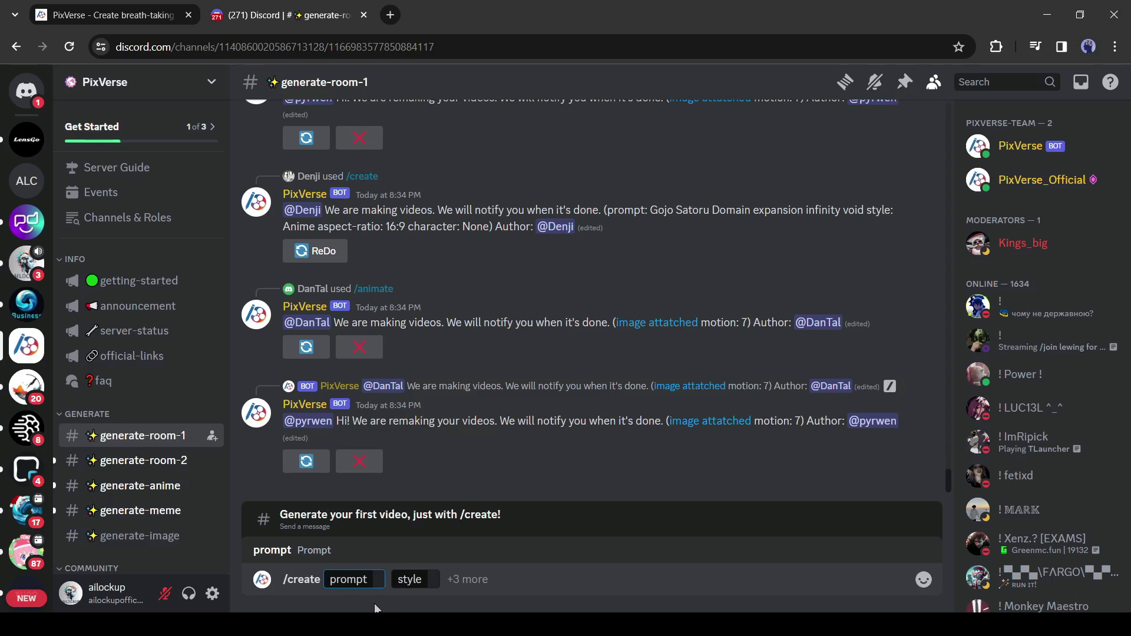
pyautogui.write('a beautifull woman walking on a busy st')
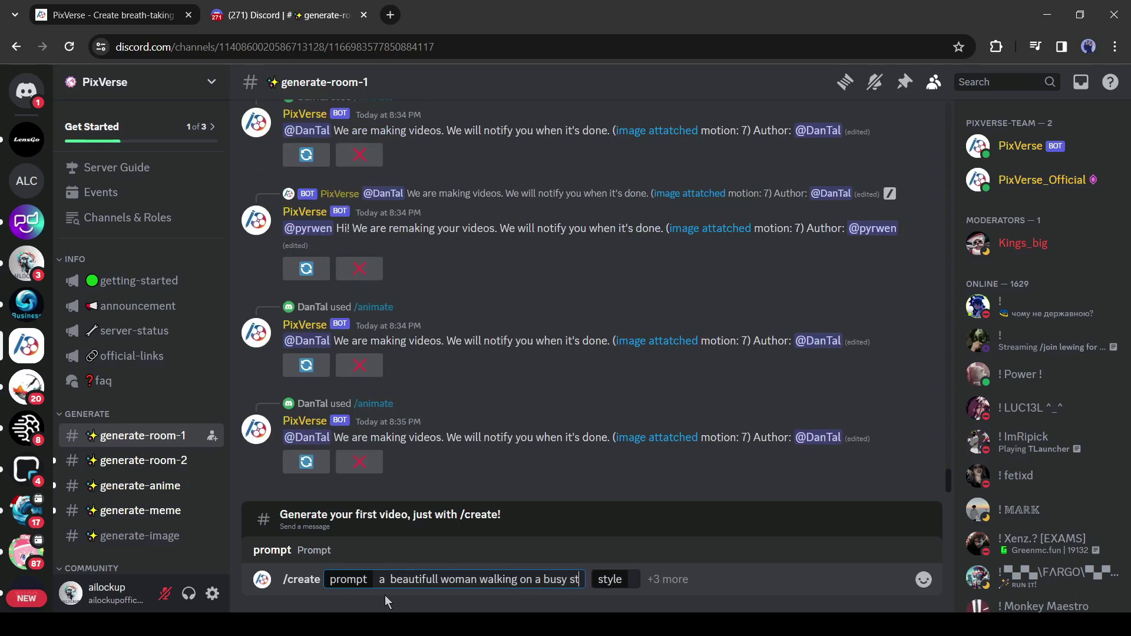
pyautogui.write('reet, realistic, 4K')
pyautogui.press('Tab')
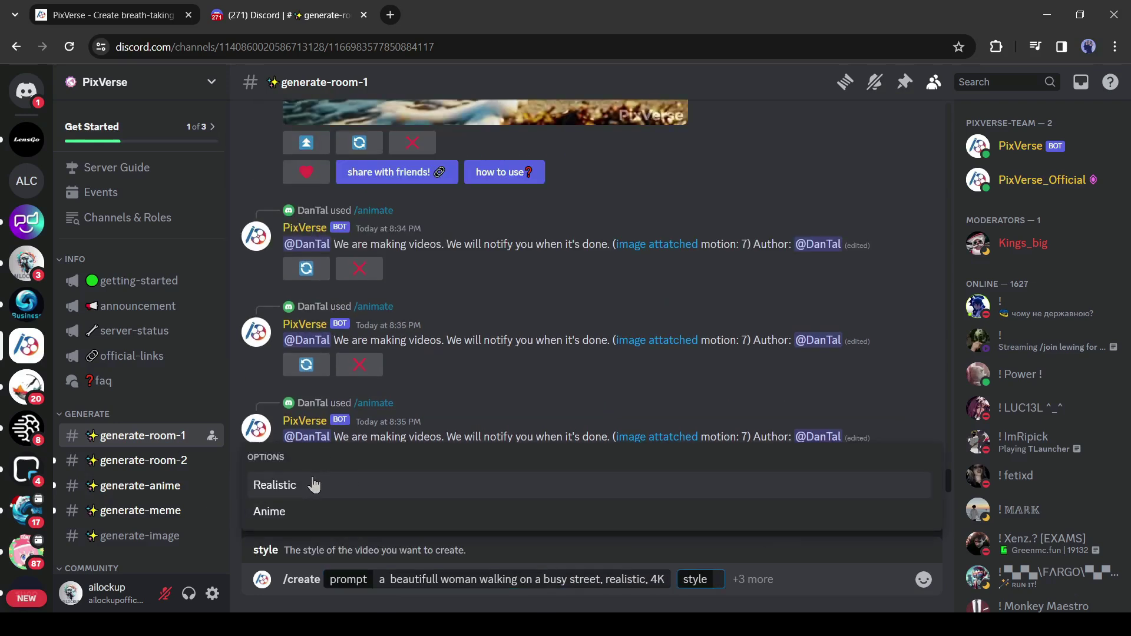
pyautogui.click(319, 497)
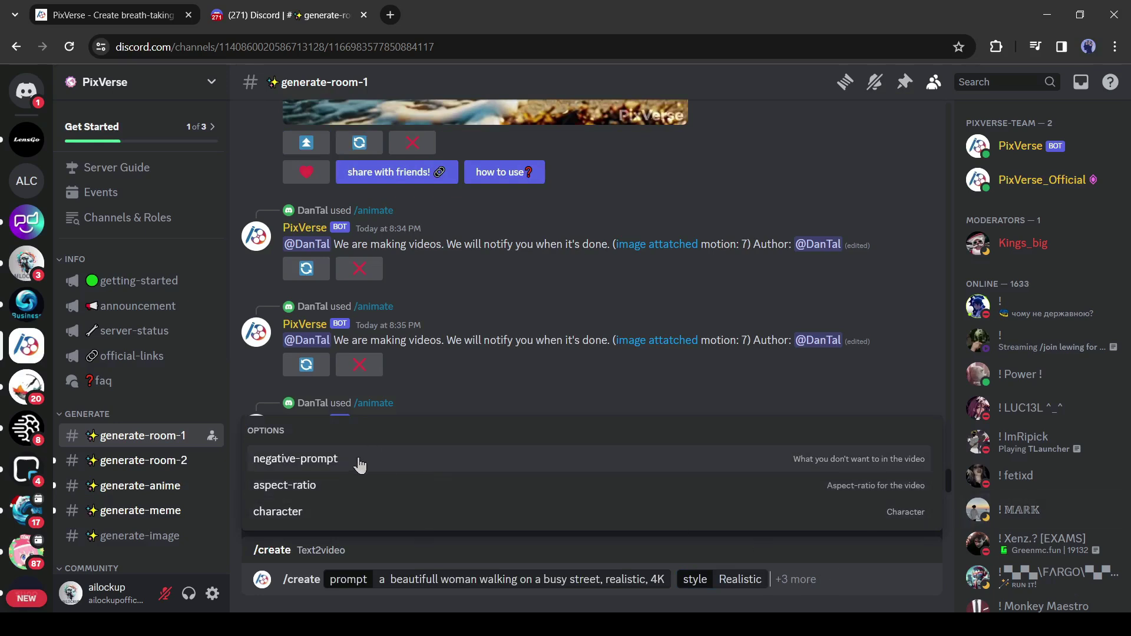
# Add negative prompt 'blur background' and aspect ratio 16:9, omit character, and send.
pyautogui.click(469, 469)
pyautogui.write('blur background')
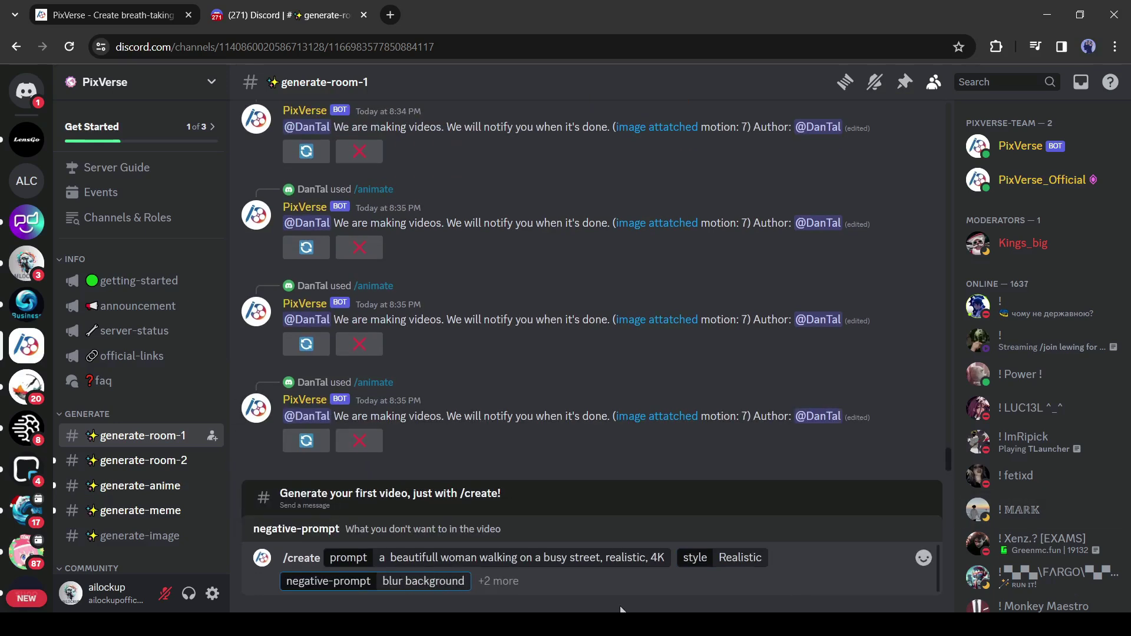
pyautogui.click(549, 595)
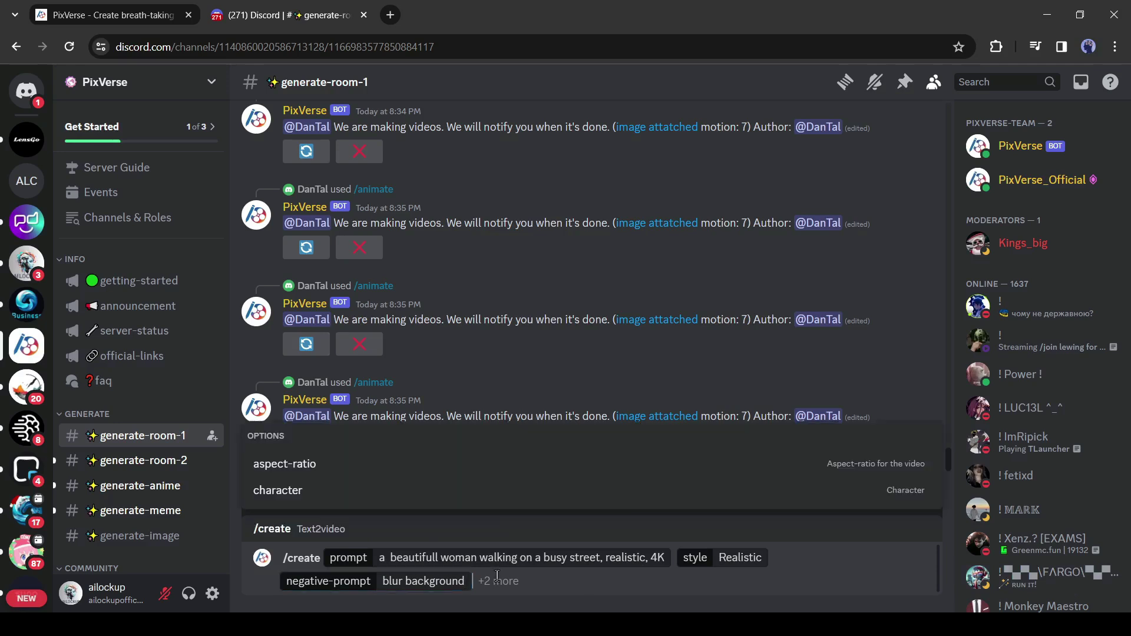
pyautogui.click(321, 471)
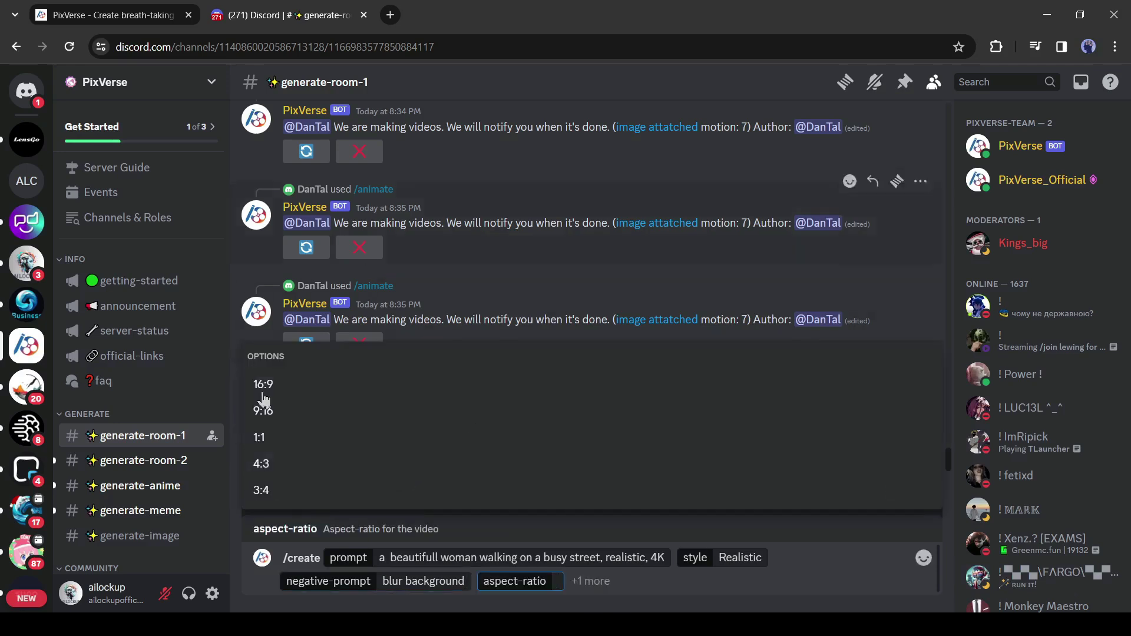
pyautogui.click(307, 389)
pyautogui.click(353, 500)
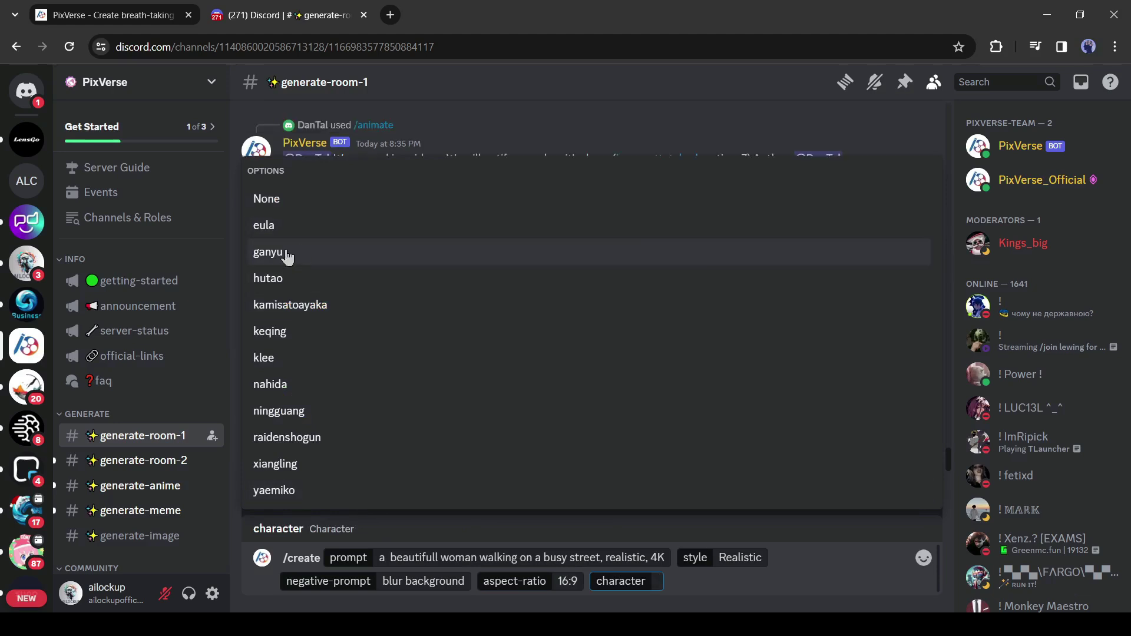
pyautogui.click(696, 587)
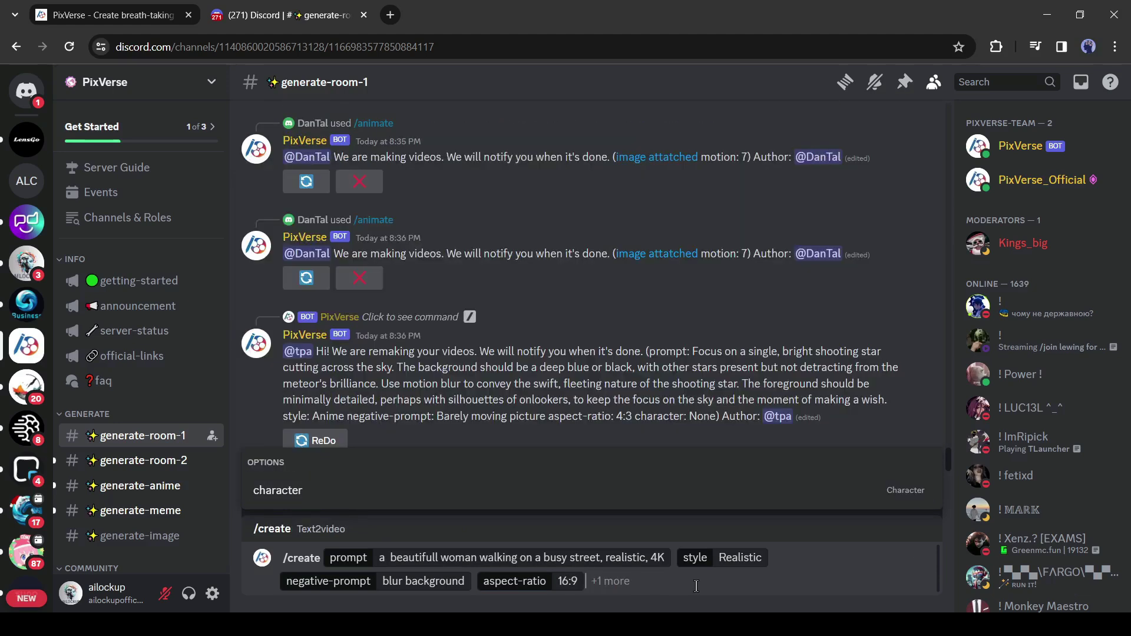
pyautogui.press('Return')
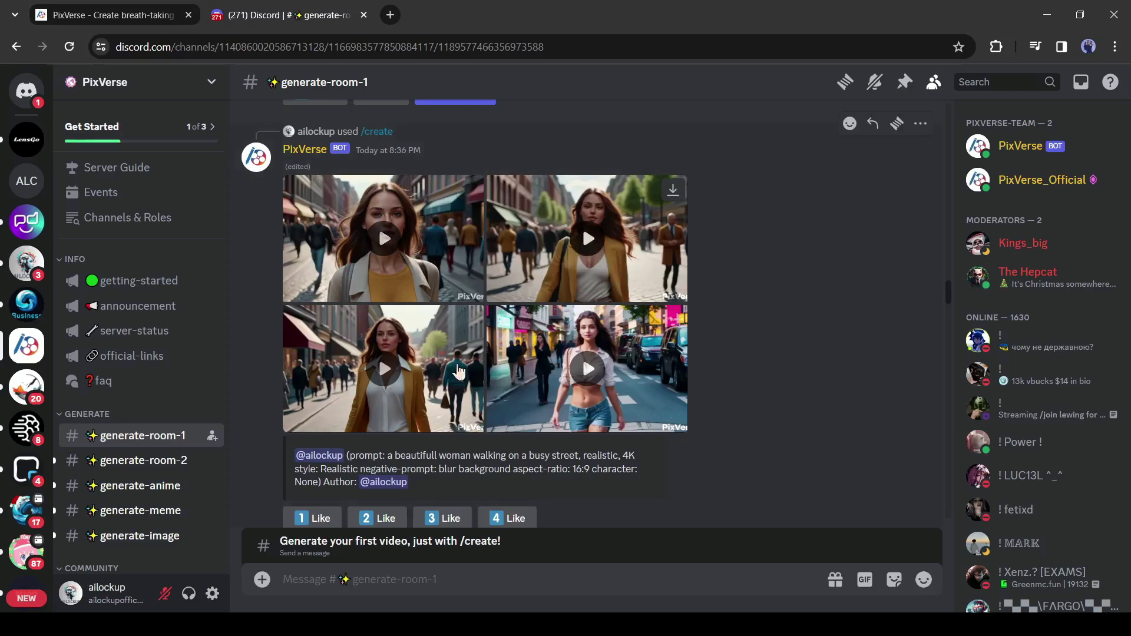
# Play several generated street-walking clips one by one in Discord's enlarged viewer.
pyautogui.moveTo(587, 239)
pyautogui.click(346, 253)
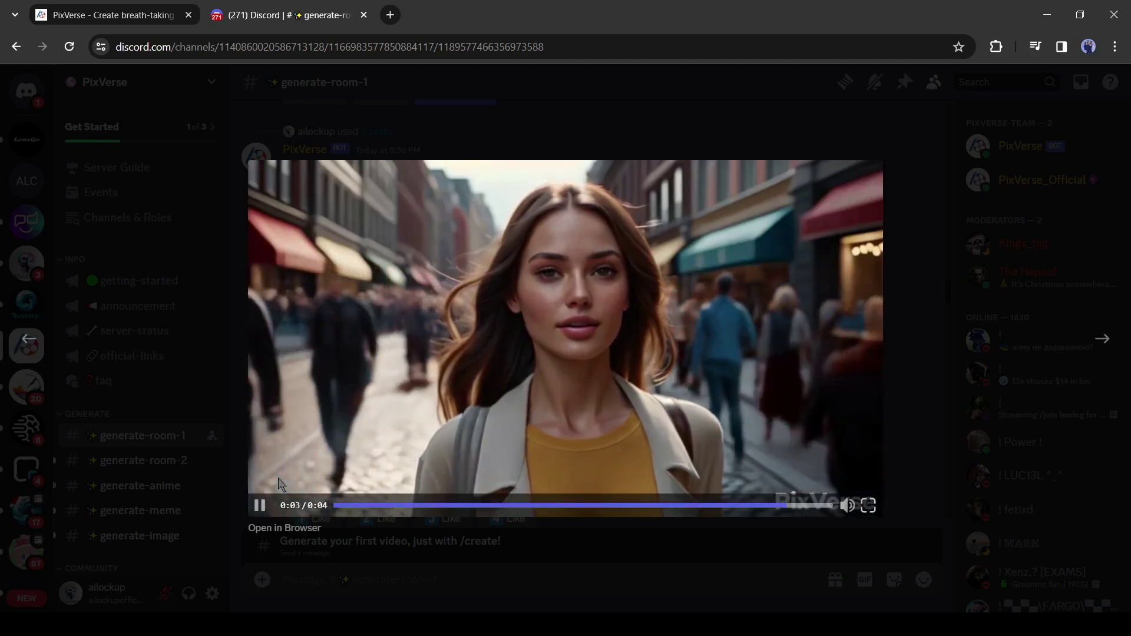
pyautogui.click(1071, 216)
pyautogui.click(582, 352)
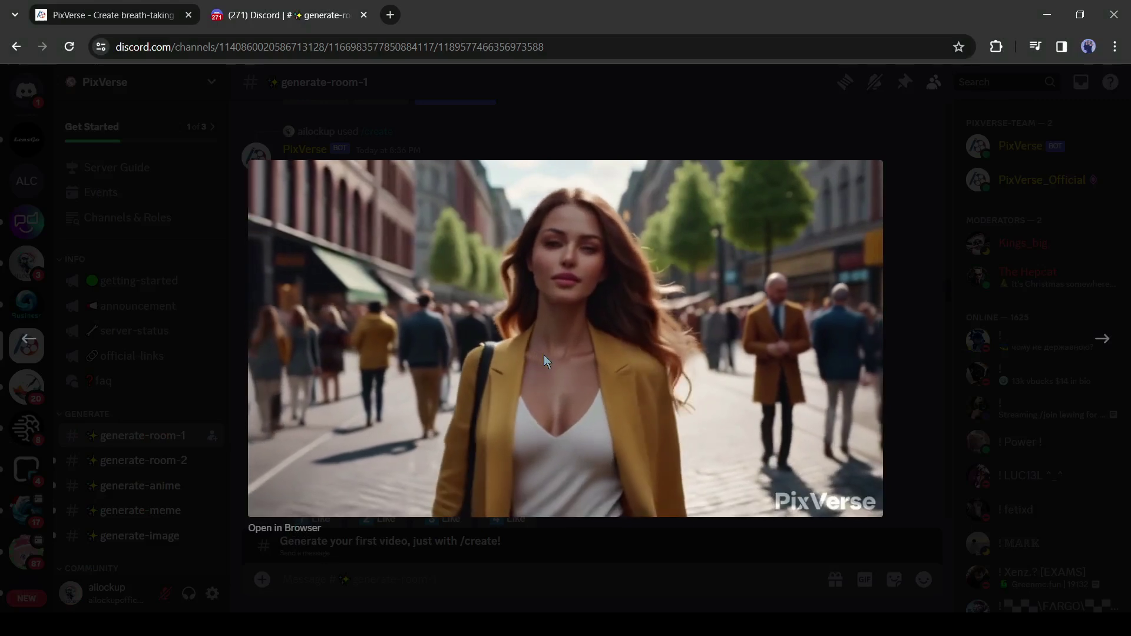
pyautogui.press('Escape')
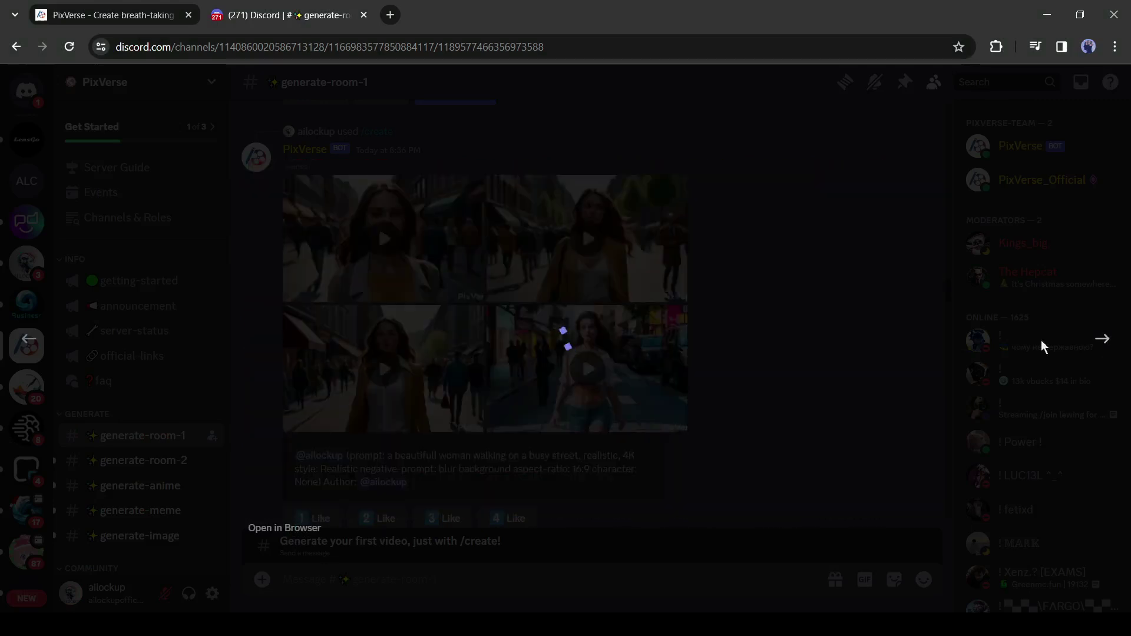
pyautogui.click(595, 351)
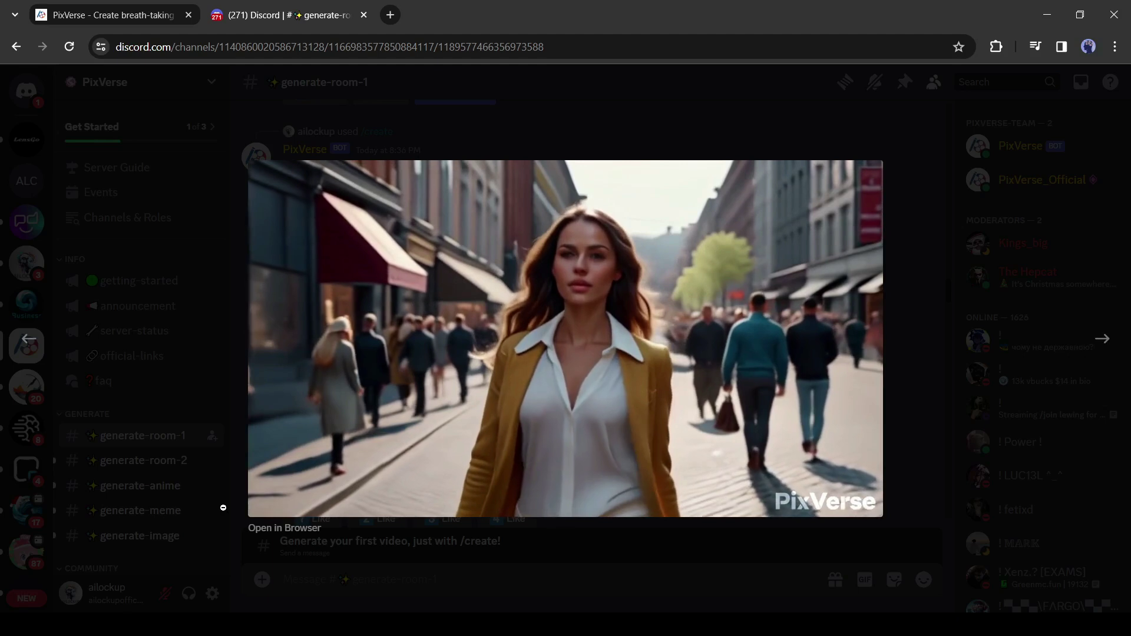
pyautogui.click(1107, 344)
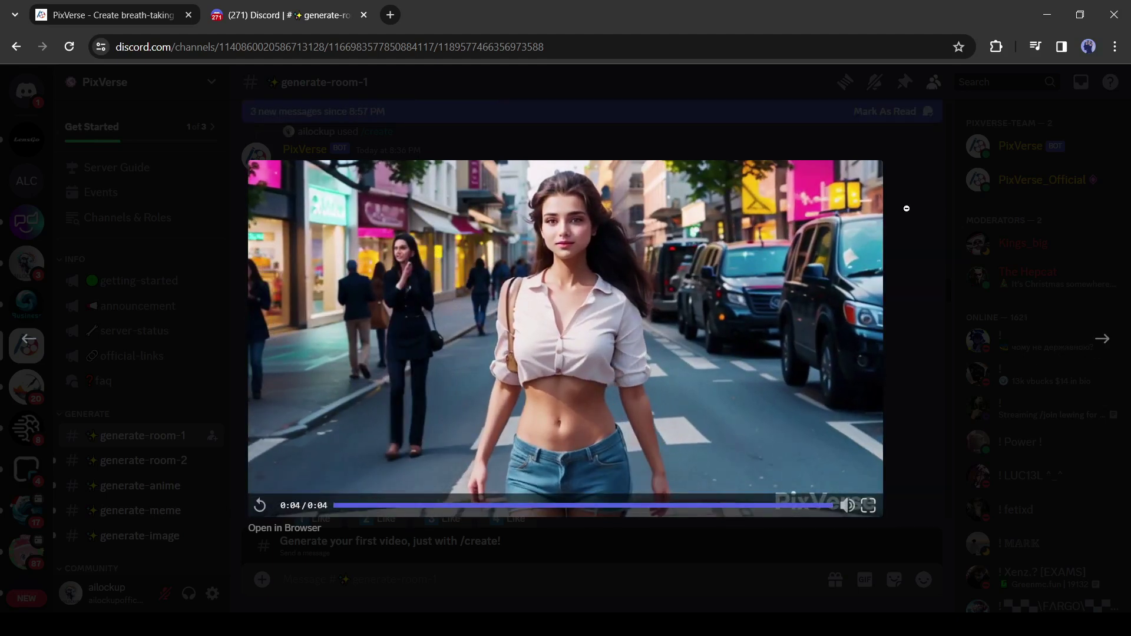
# Request V3 variations and a U3 upscale of the third street-walking clip.
pyautogui.press('Escape')
pyautogui.scroll(-2, 582, 225)
pyautogui.scroll(-2, 597, 394)
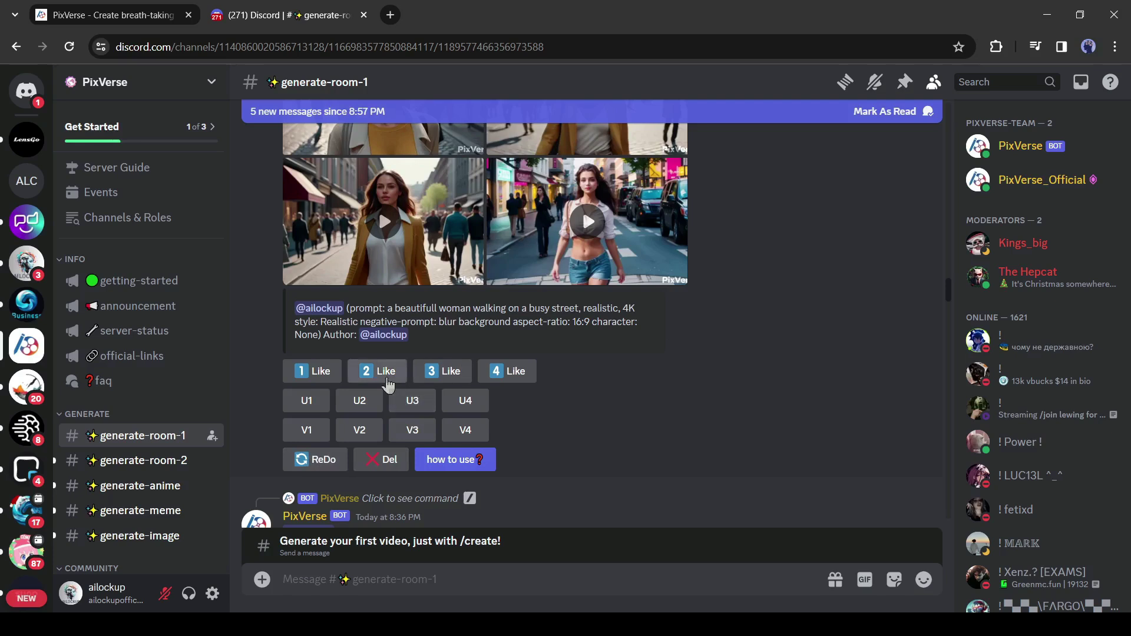
pyautogui.click(413, 439)
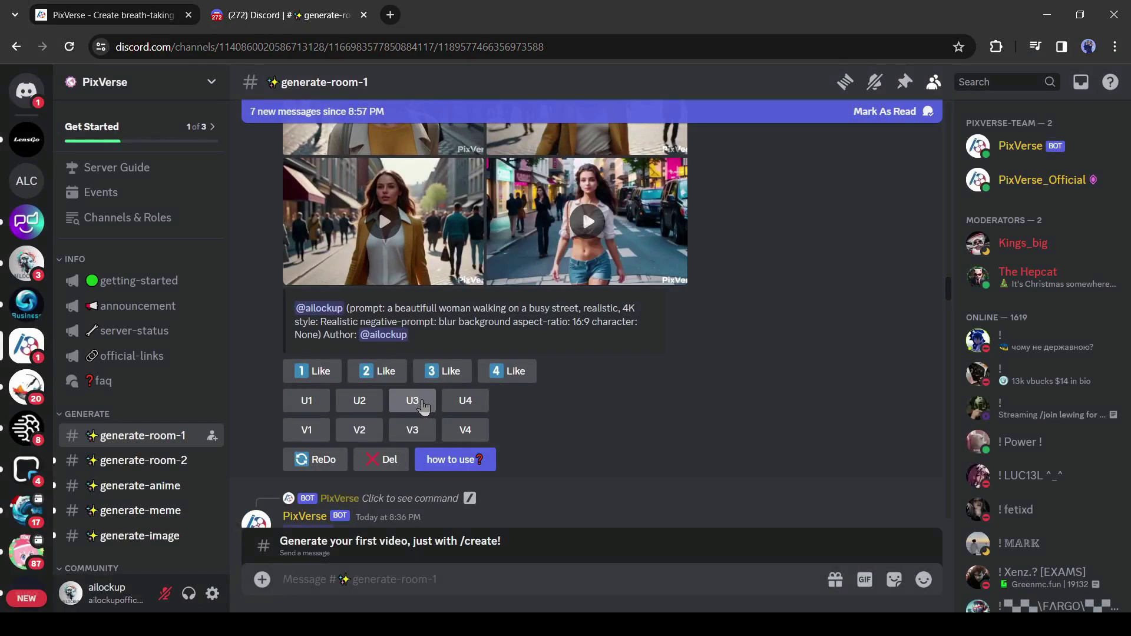
pyautogui.click(423, 405)
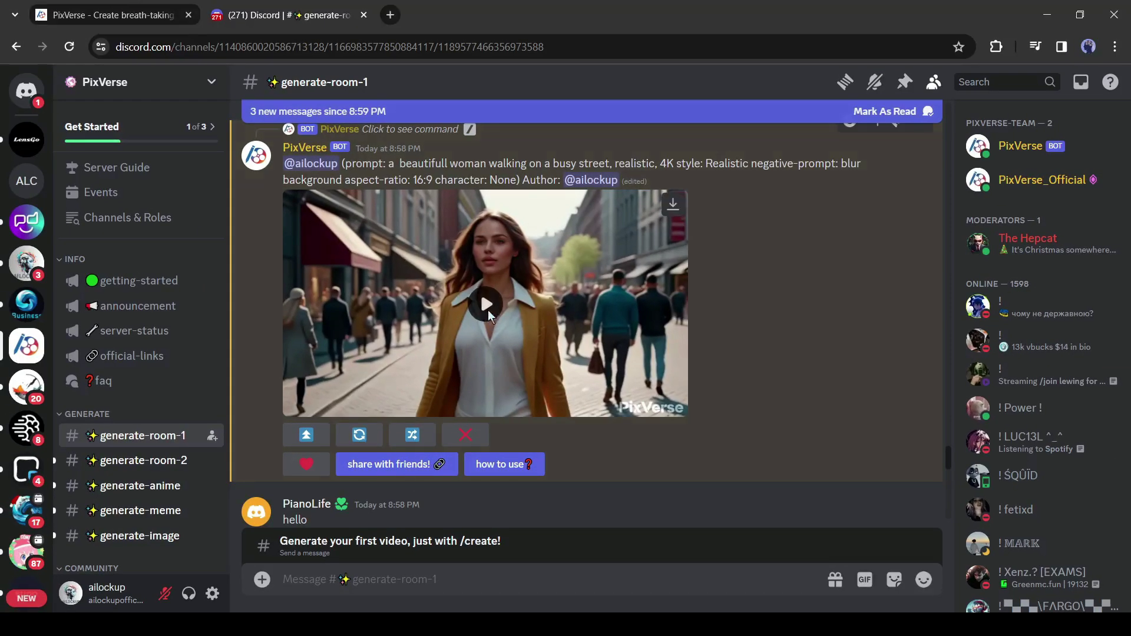
# Upscale the yellow-jacket woman clip, play the upscaled version, and download it.
pyautogui.click(487, 310)
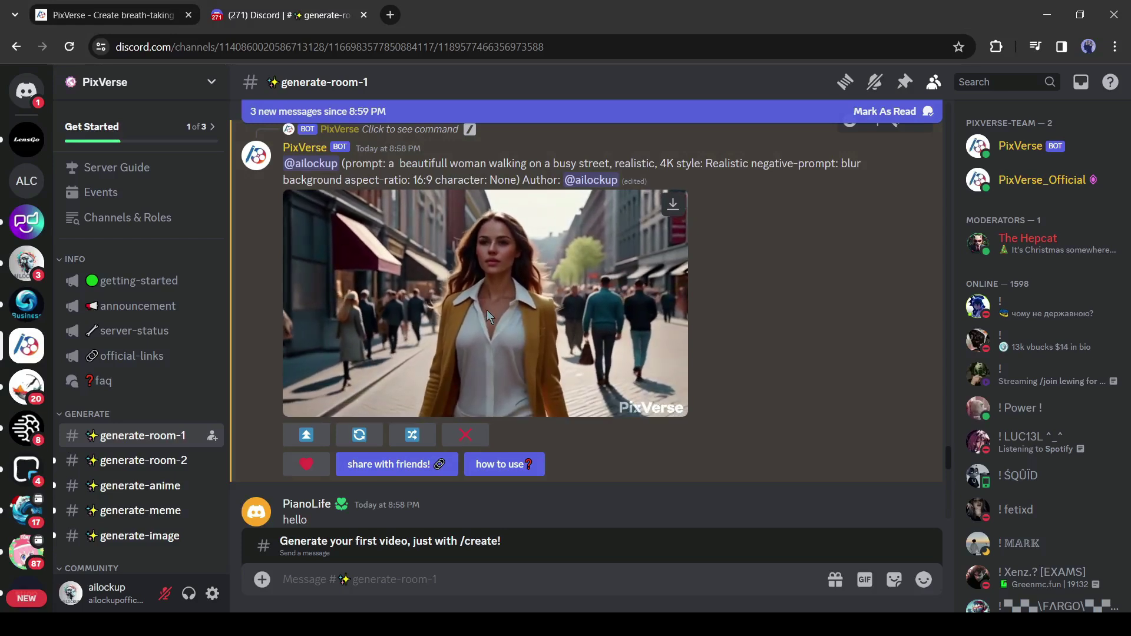
pyautogui.click(306, 446)
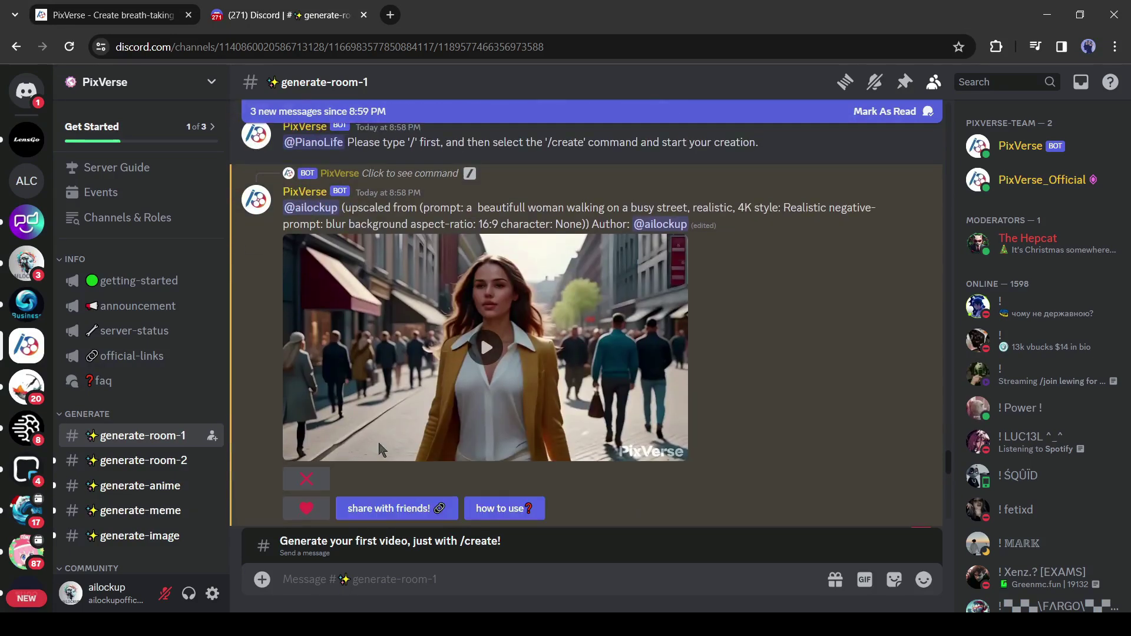
pyautogui.click(487, 353)
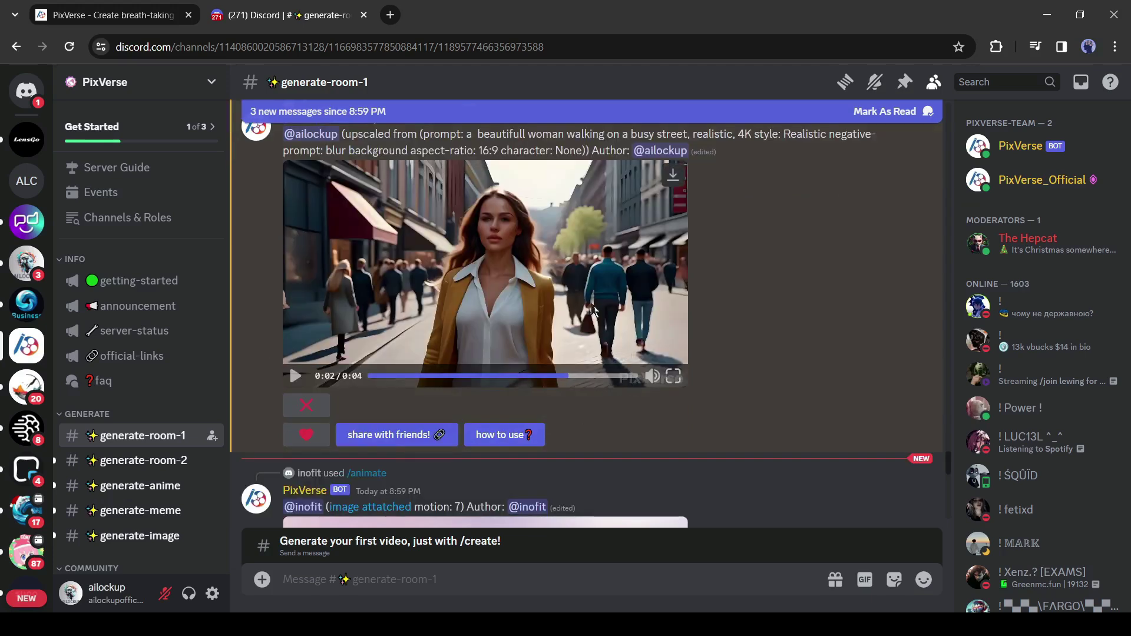
pyautogui.click(672, 177)
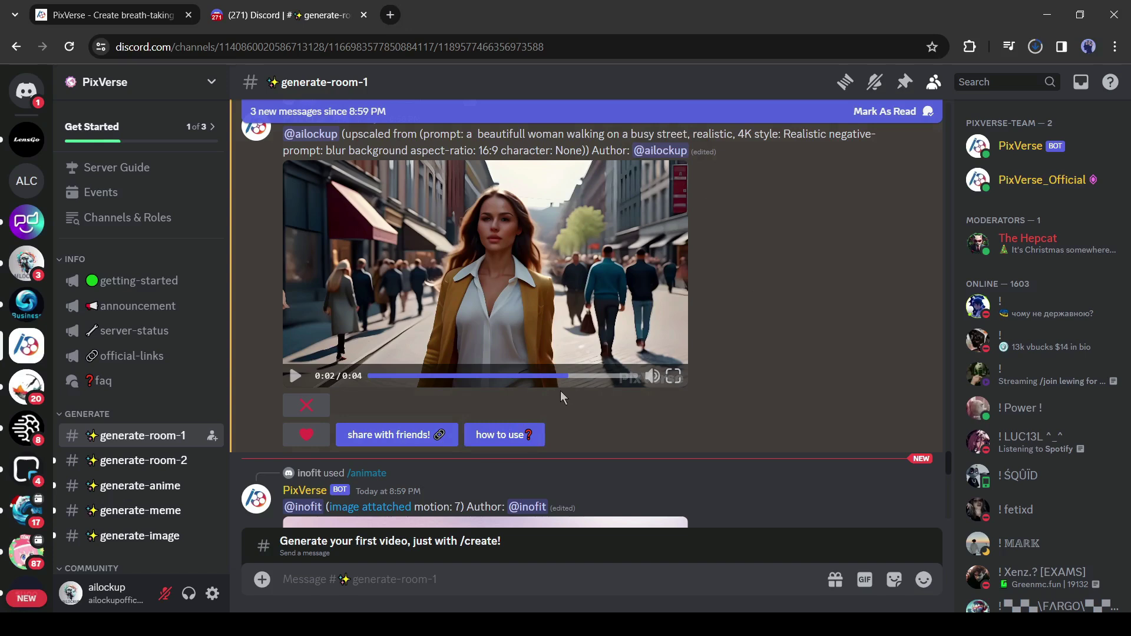
pyautogui.scroll(-2, 509, 449)
pyautogui.scroll(-2, 854, 366)
# Send a /create request for a woman on a busy street, 4K, Anime style, 16:9.
pyautogui.scroll(-2, 854, 366)
pyautogui.moveTo(949, 472); pyautogui.dragTo(949, 570)
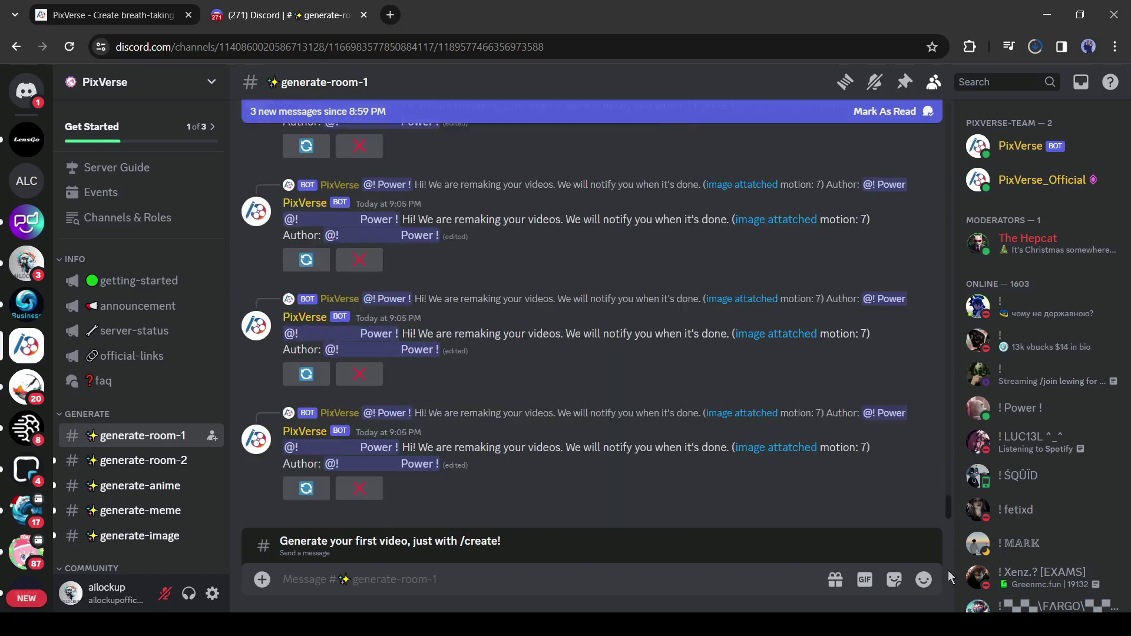
pyautogui.write('/')
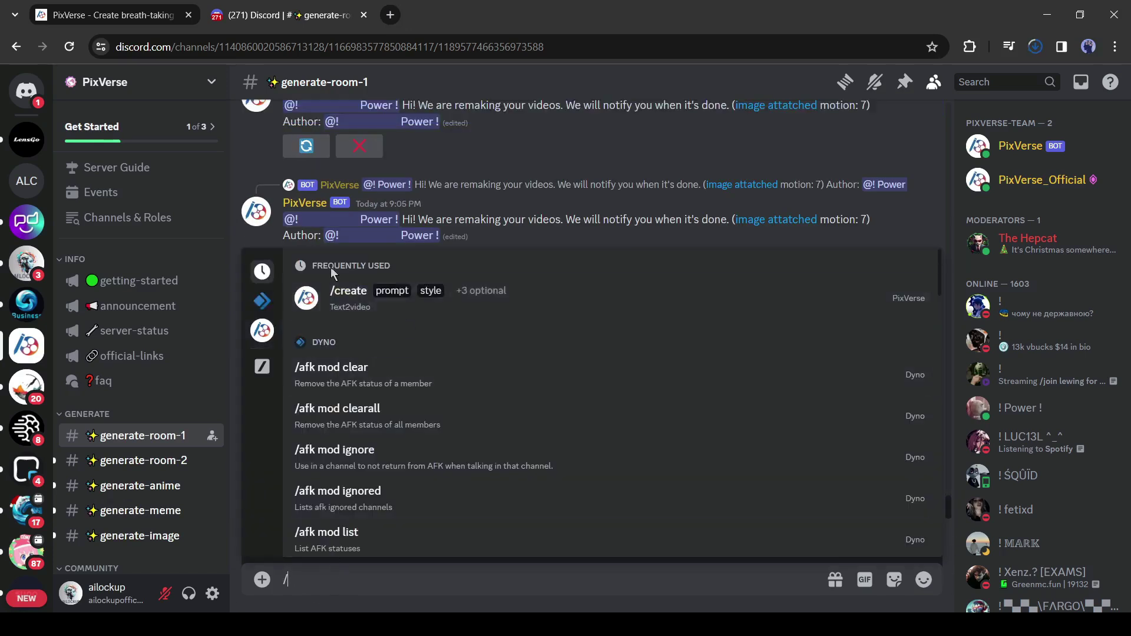
pyautogui.click(383, 310)
pyautogui.write('a bea')
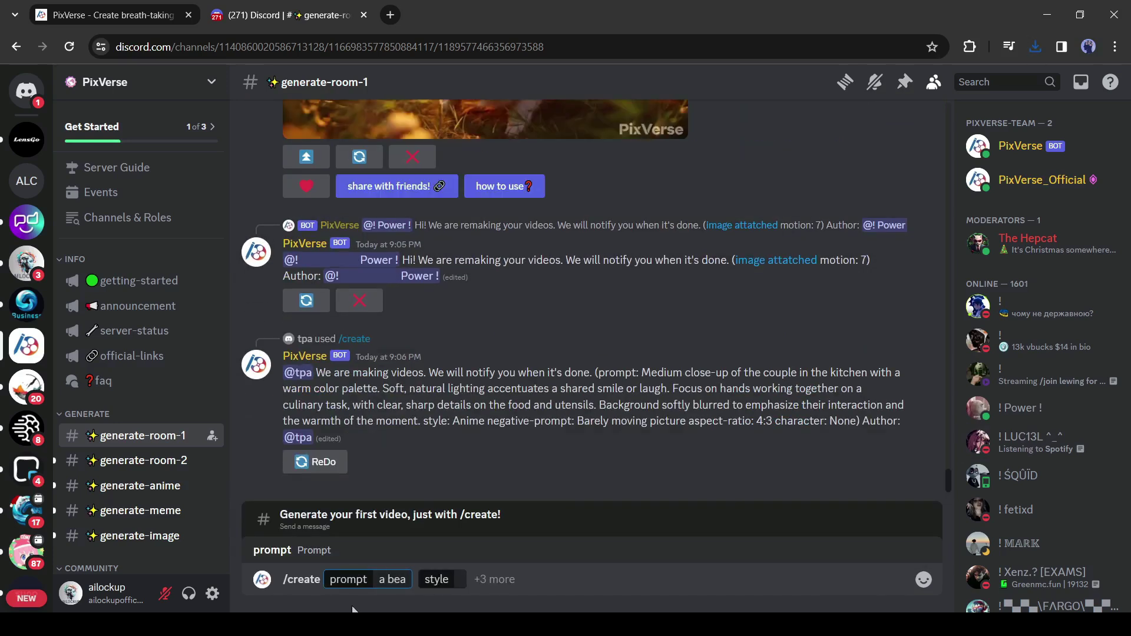
pyautogui.write('busy street, 4K')
pyautogui.click(697, 584)
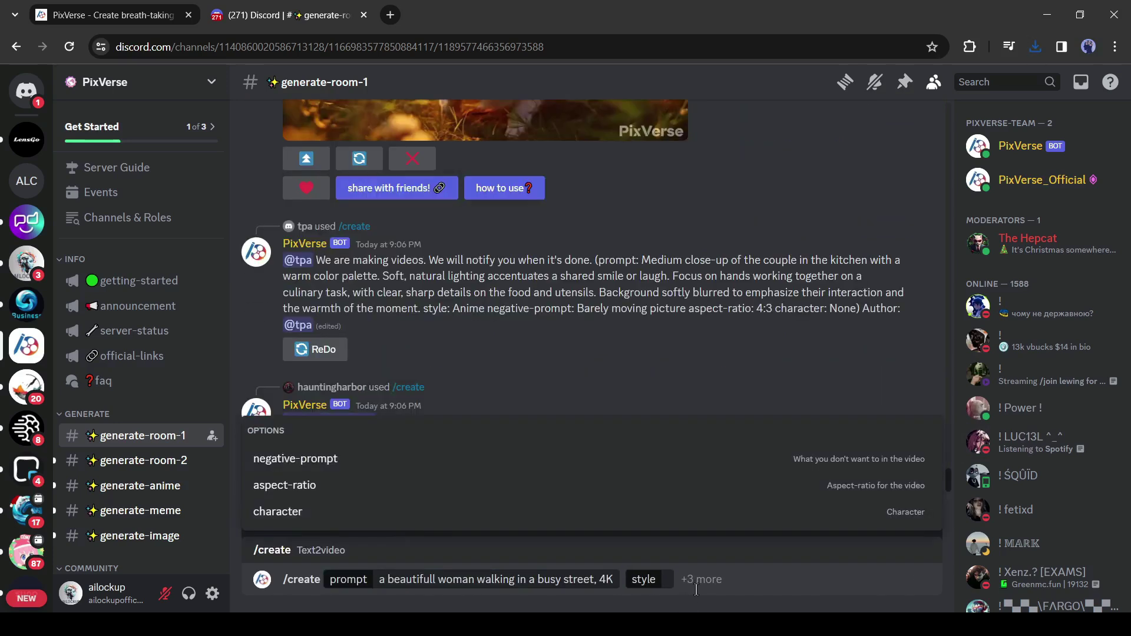
pyautogui.click(669, 581)
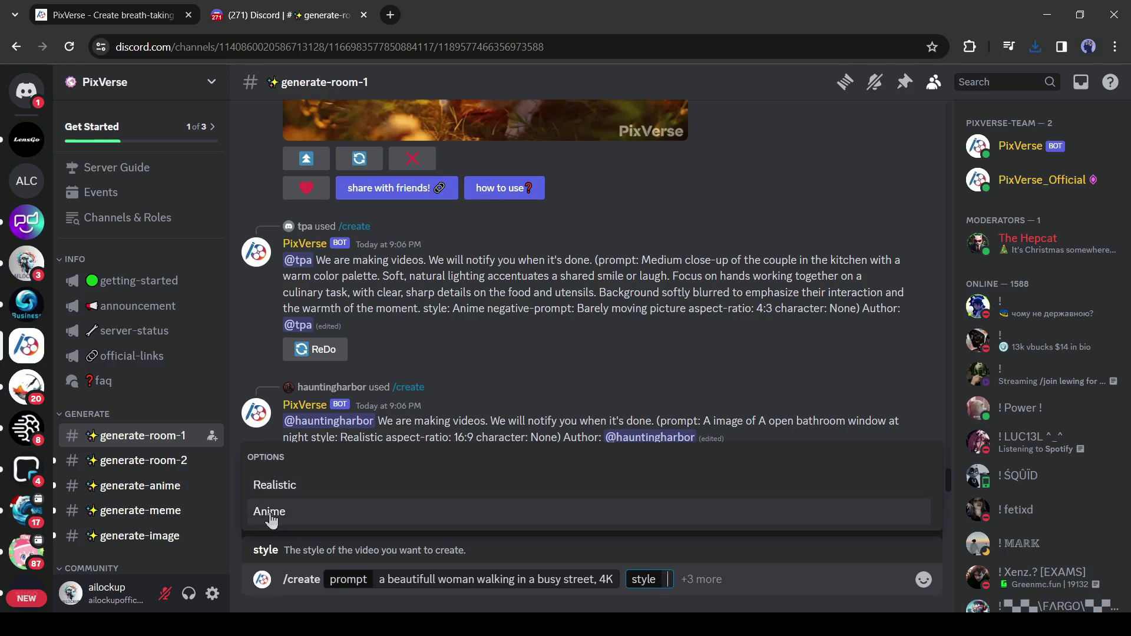
pyautogui.click(307, 522)
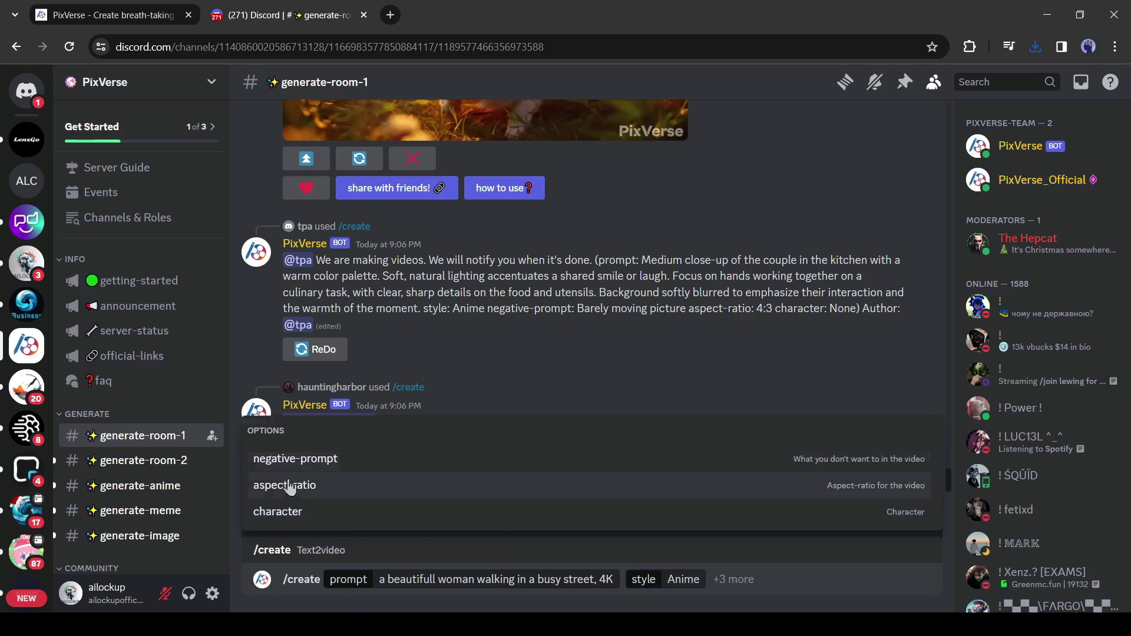
pyautogui.click(371, 495)
pyautogui.click(348, 408)
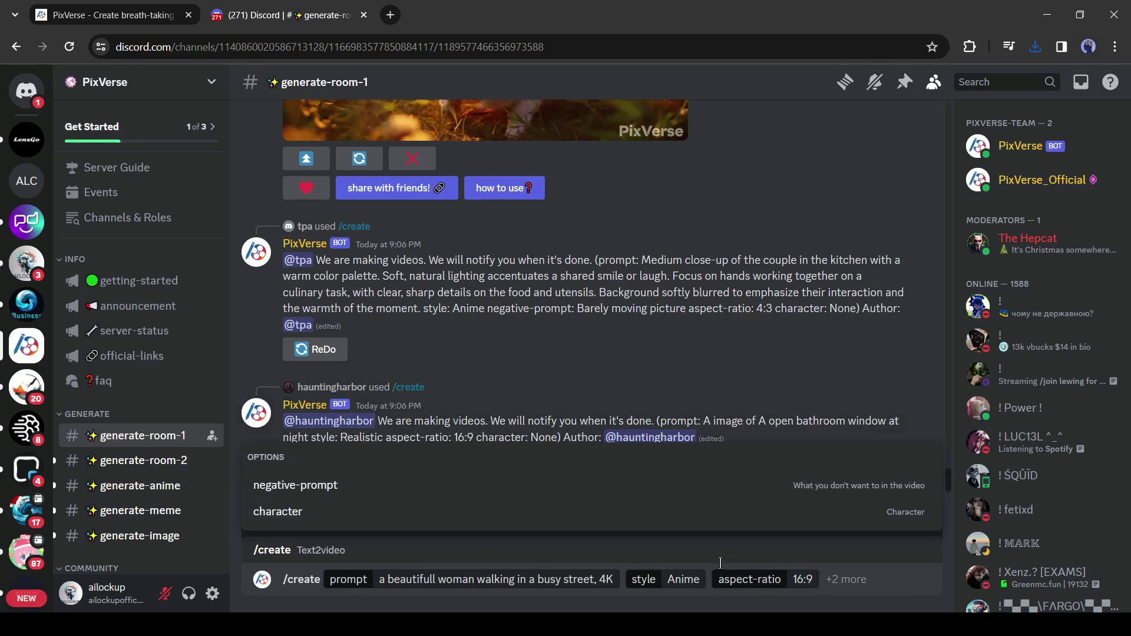
pyautogui.press('Return')
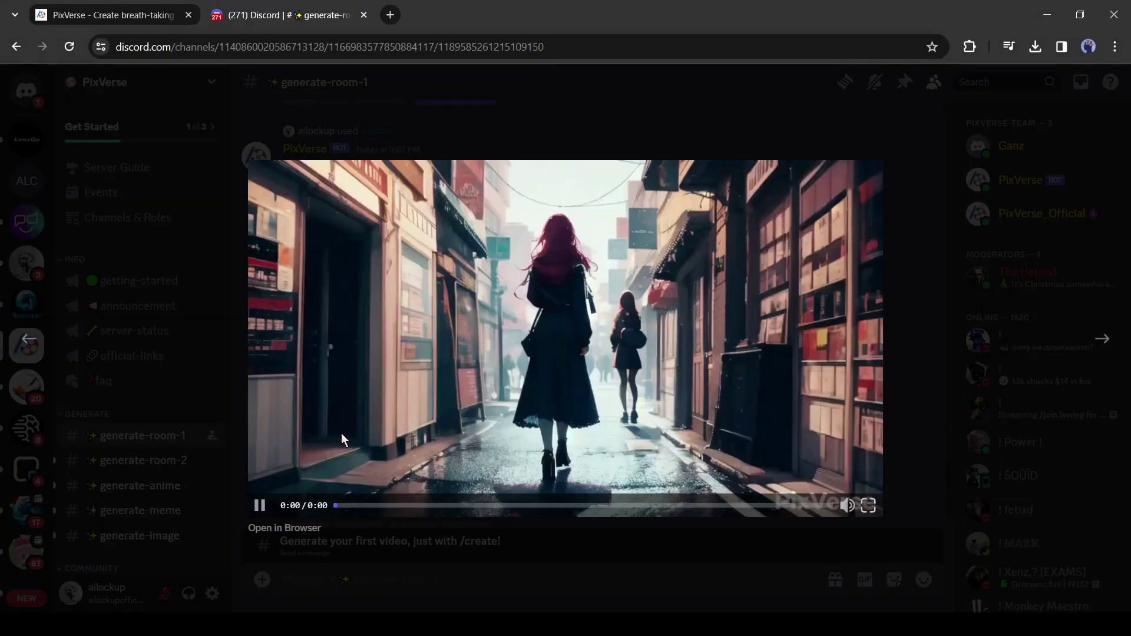
# Step through the generated anime street clips in the viewer, twice over.
pyautogui.click(1098, 354)
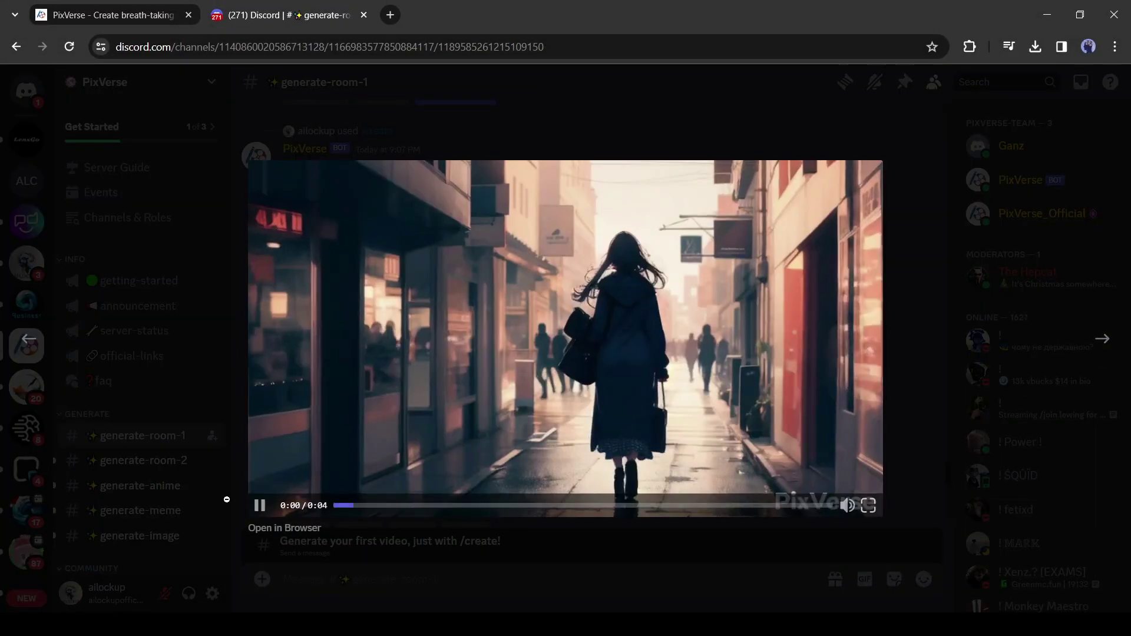
pyautogui.click(1100, 342)
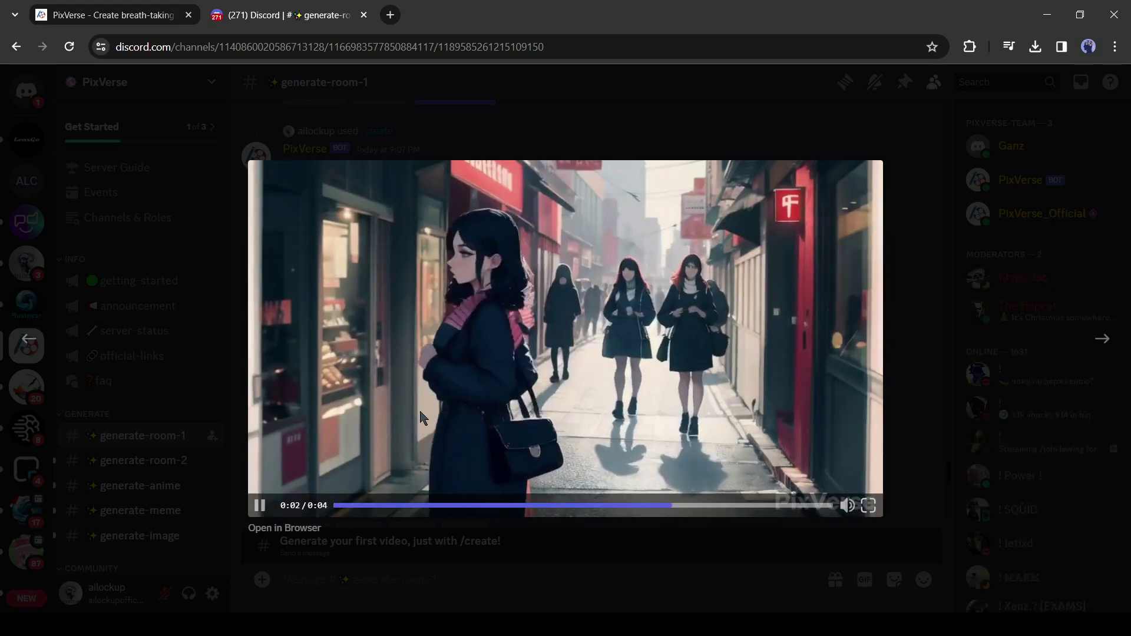
pyautogui.click(1102, 338)
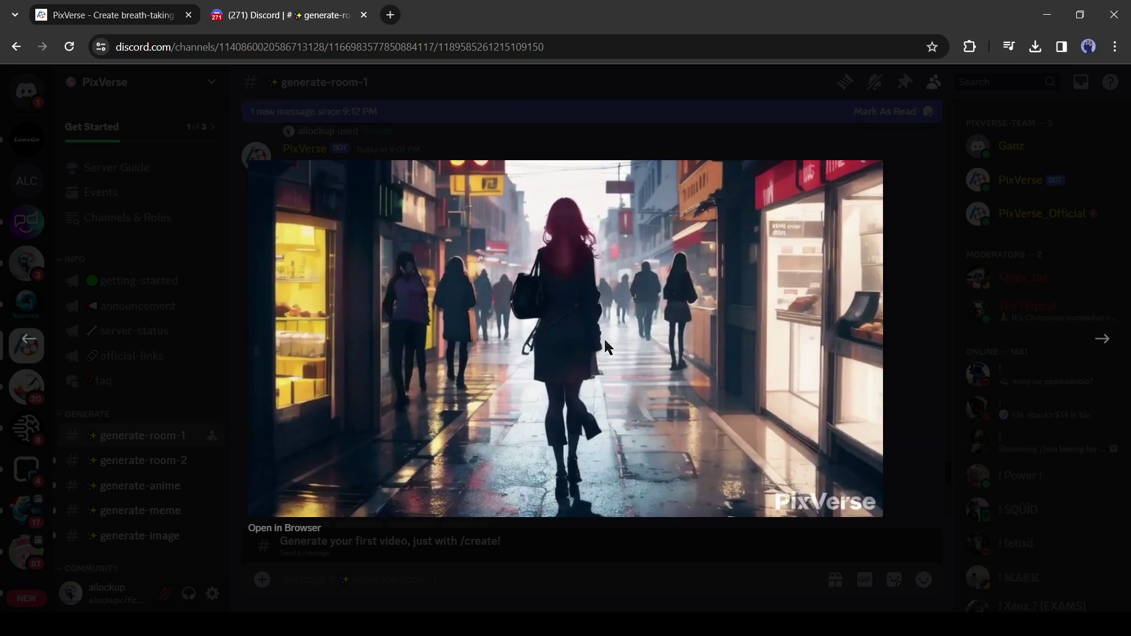
pyautogui.click(994, 221)
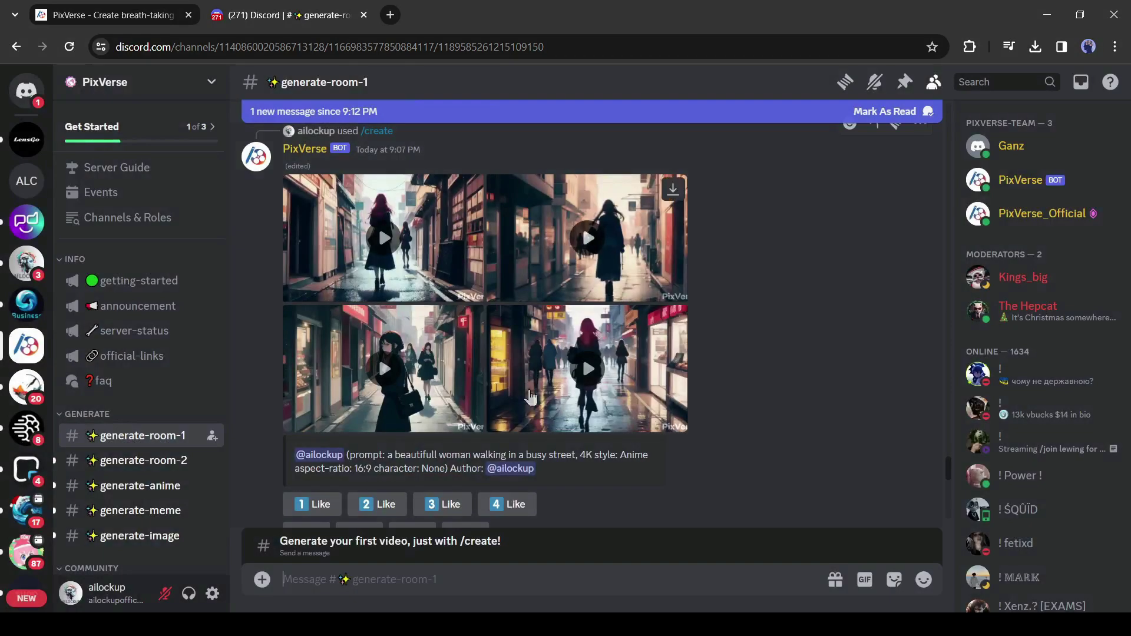
pyautogui.scroll(-3, 514, 401)
pyautogui.scroll(-1, 538, 396)
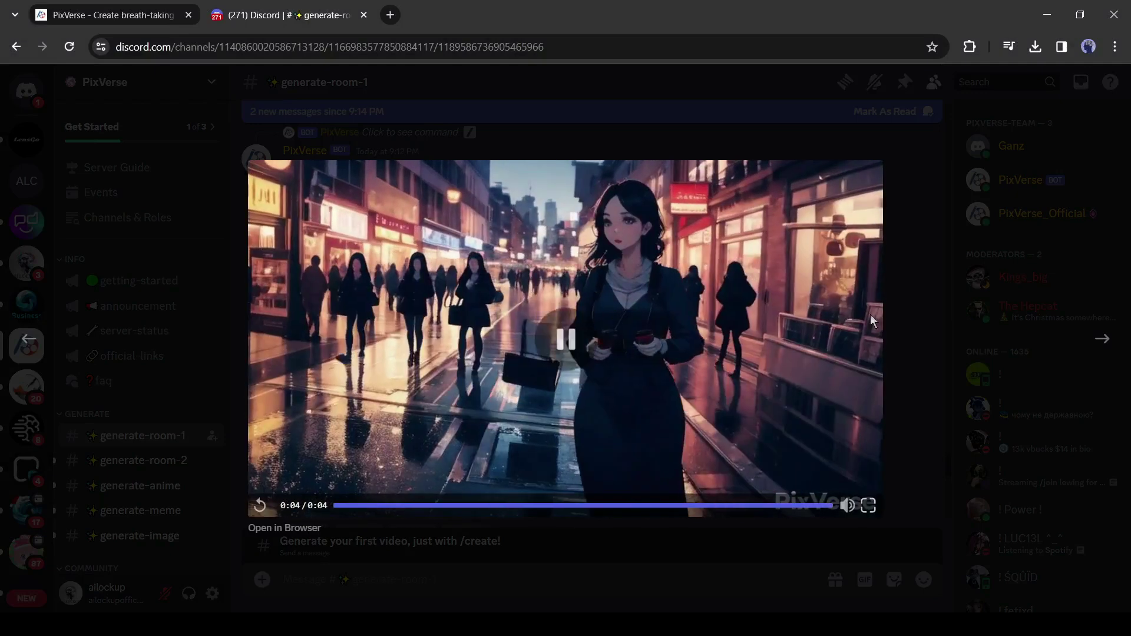
pyautogui.click(1102, 339)
pyautogui.click(1103, 341)
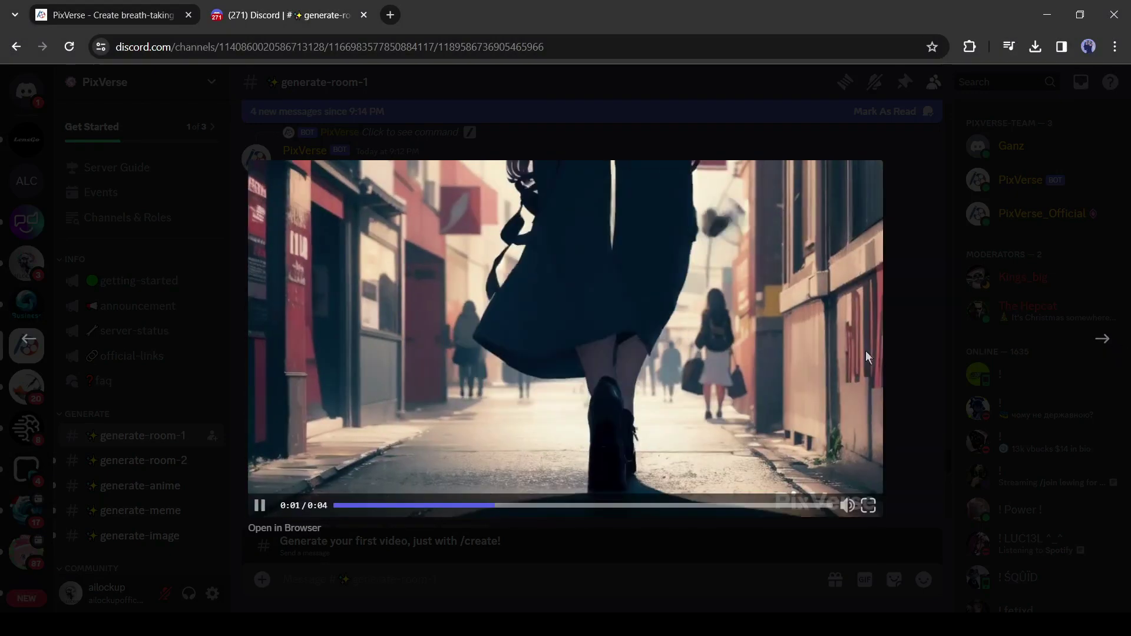
pyautogui.click(1103, 340)
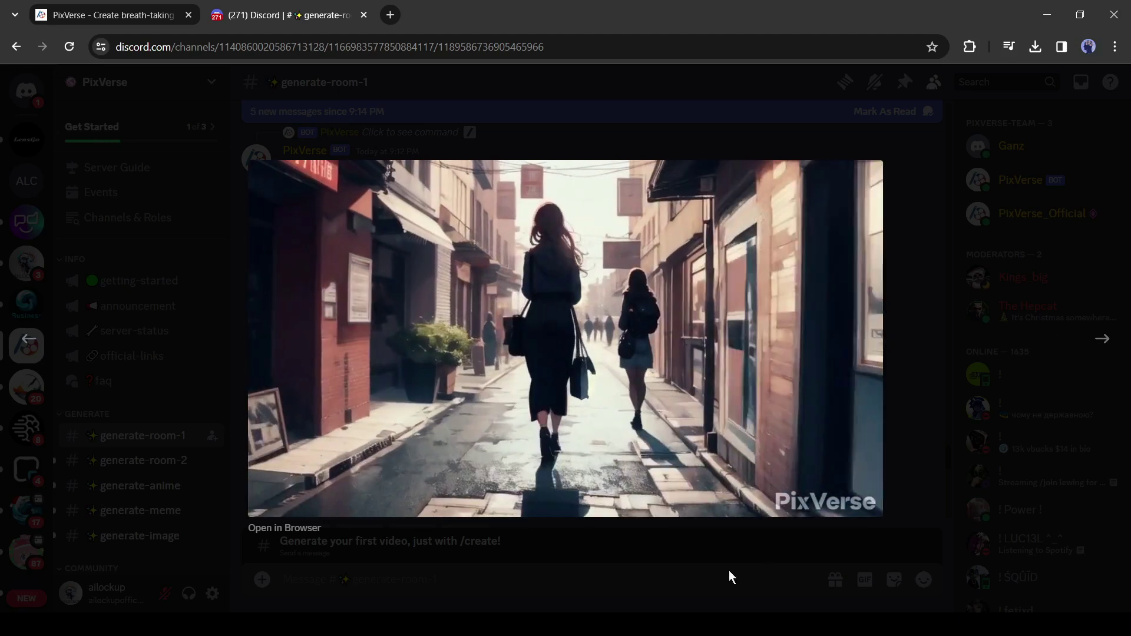
pyautogui.click(724, 569)
# Like the first anime clip and start a Realistic /create_single for 'a beautifull lady in a sea baech, sun set, 4K'.
pyautogui.click(313, 506)
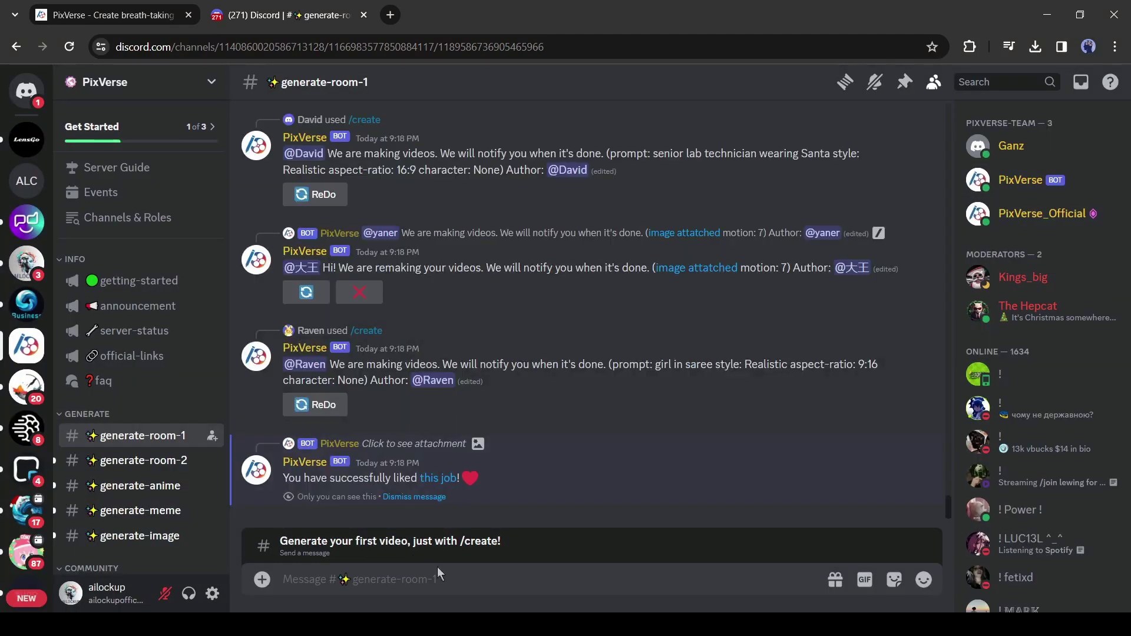
pyautogui.click(397, 587)
pyautogui.write('/create')
pyautogui.press('Down')
pyautogui.press('Tab')
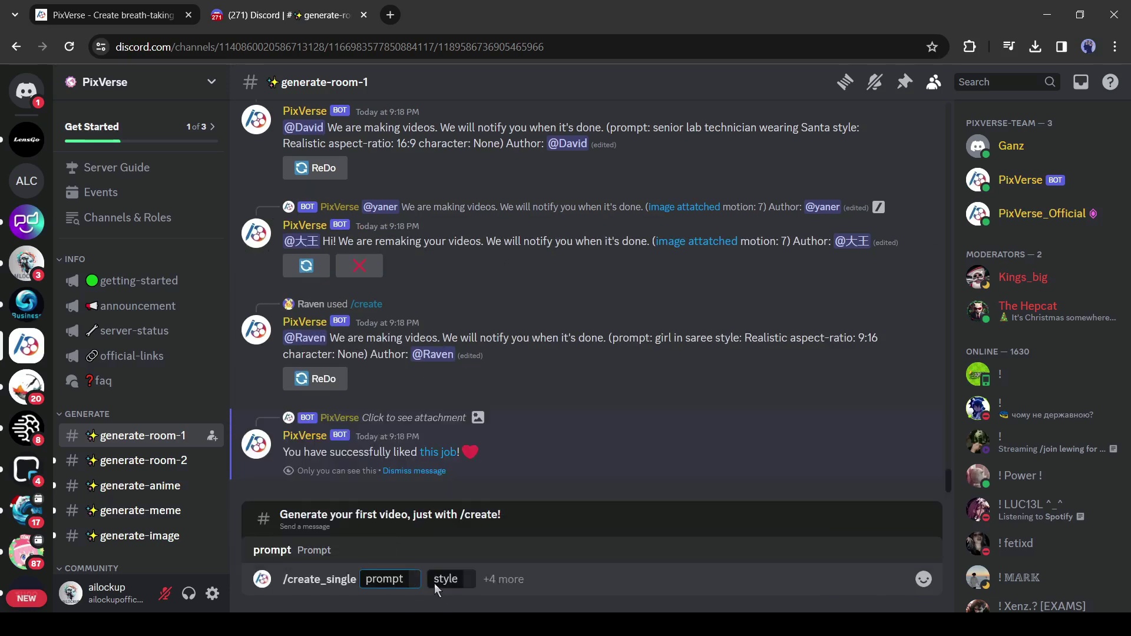
pyautogui.write('a beautifull lady in a sea baech, sun set, 4K')
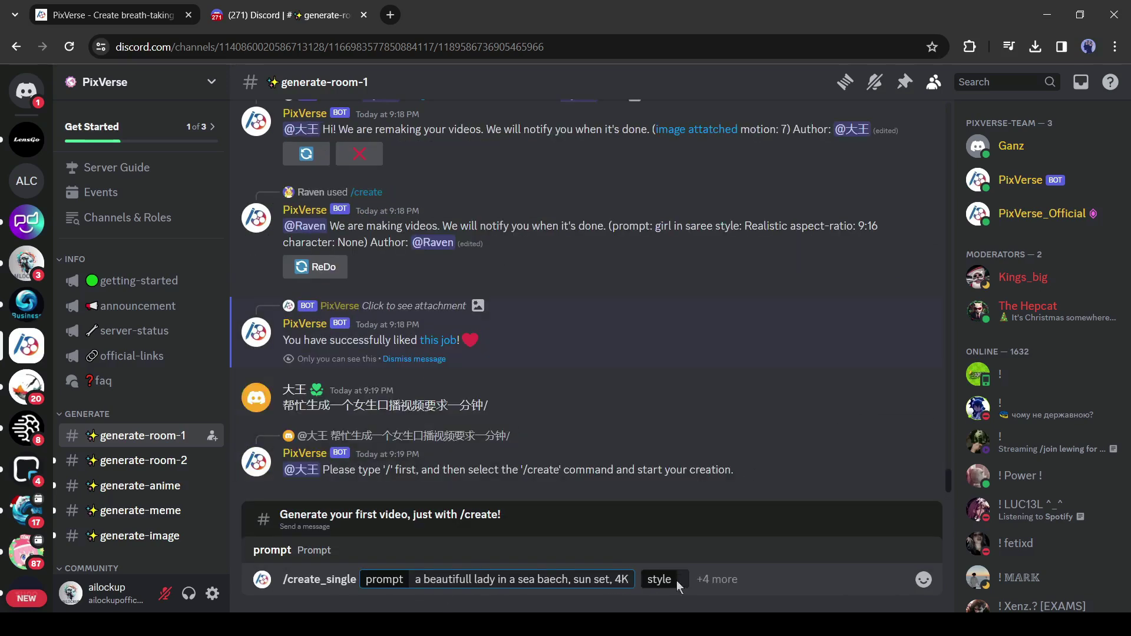
pyautogui.click(371, 492)
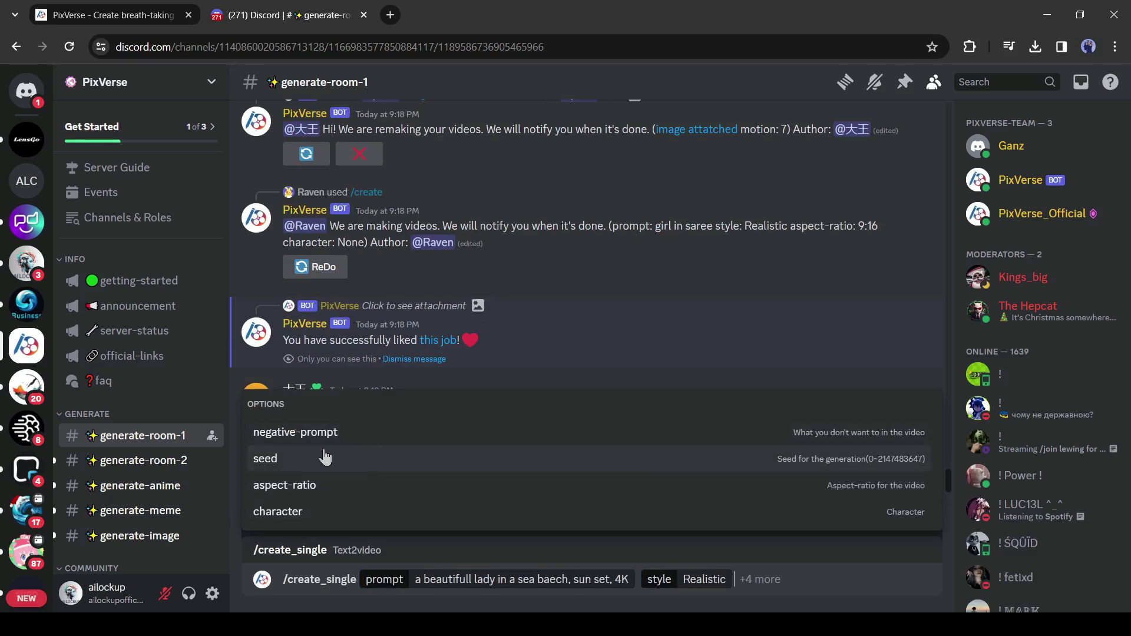
# Add a seed and 16:9 aspect ratio, send the request, and play the sunset clip.
pyautogui.click(514, 472)
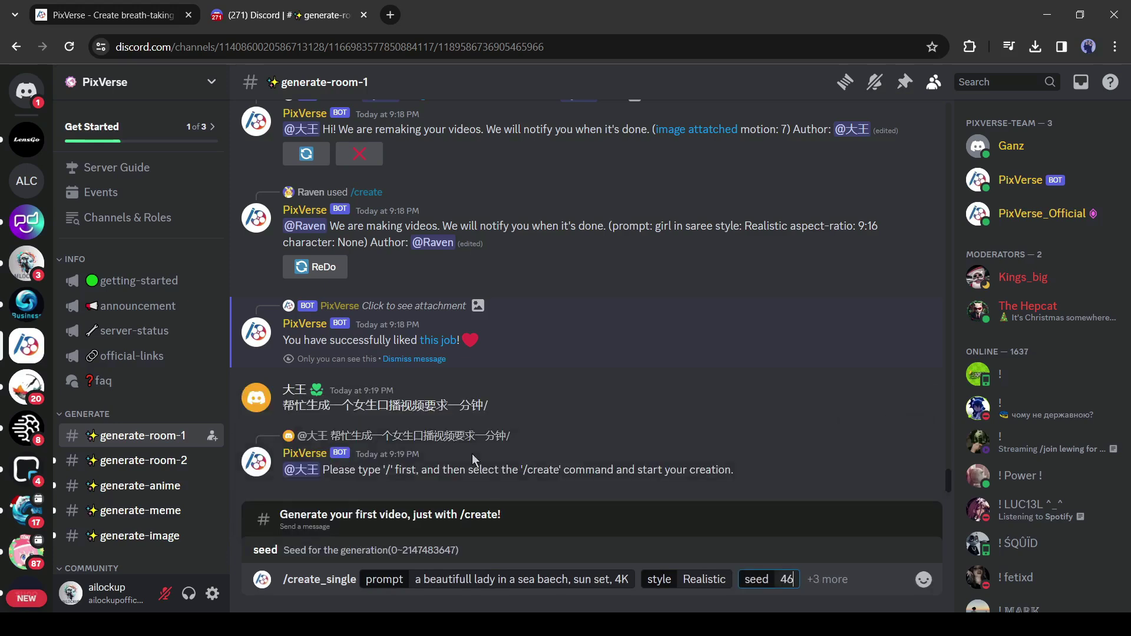
pyautogui.click(864, 581)
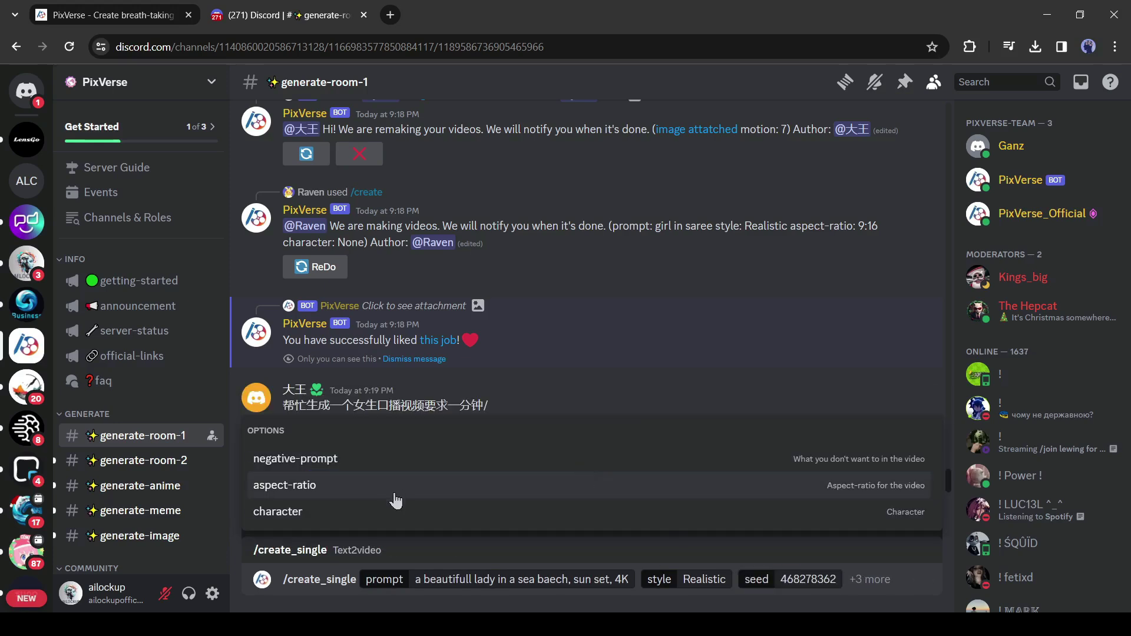
pyautogui.click(380, 493)
pyautogui.click(335, 384)
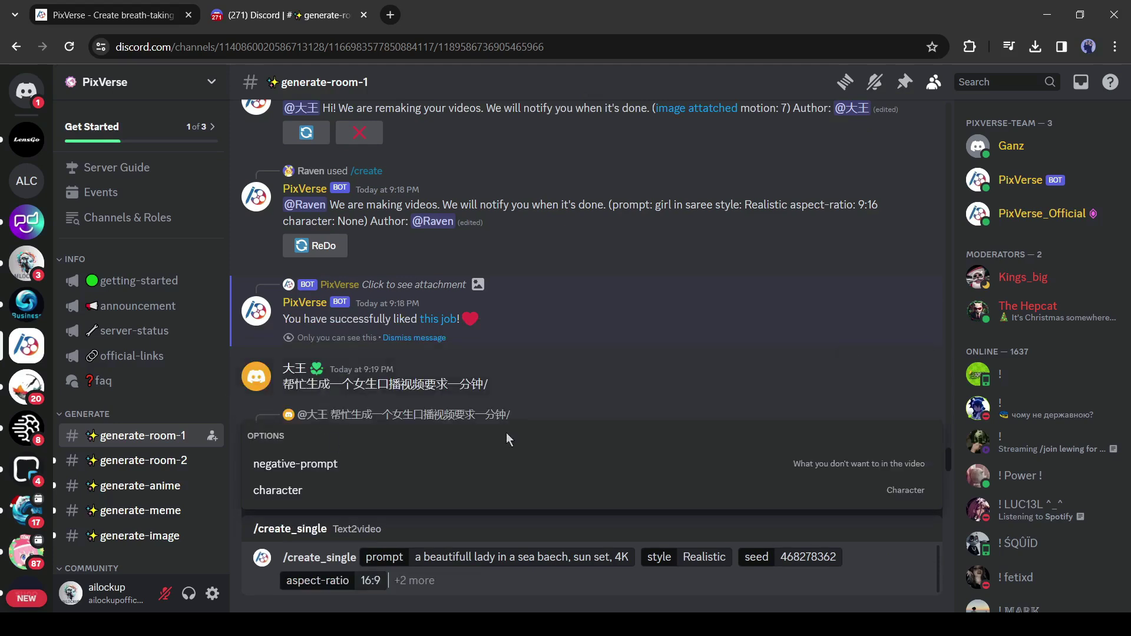
pyautogui.press('Return')
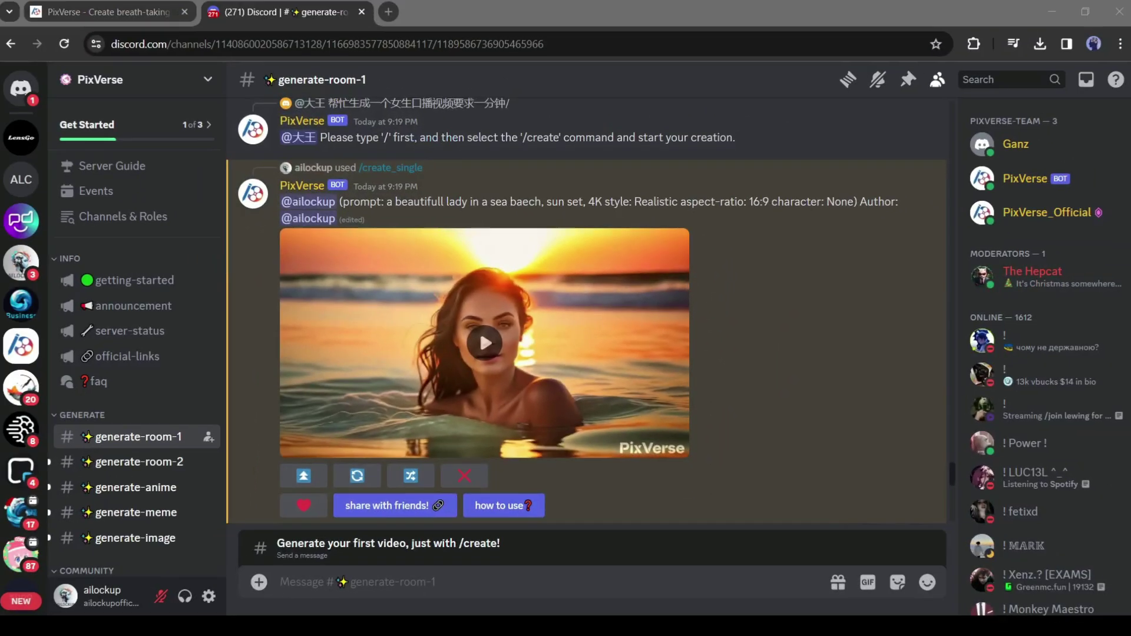
pyautogui.click(487, 343)
pyautogui.moveTo(709, 378)
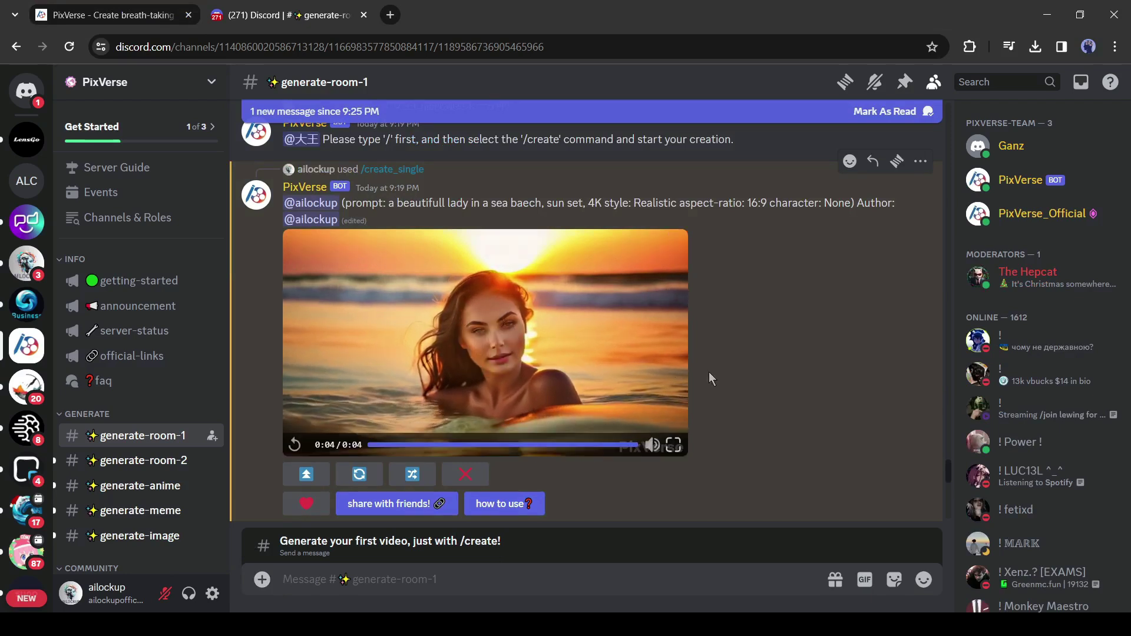
# Send /create 'a lady running on a ground' with Anime style, 16:9 aspect ratio and character klee.
pyautogui.write('/')
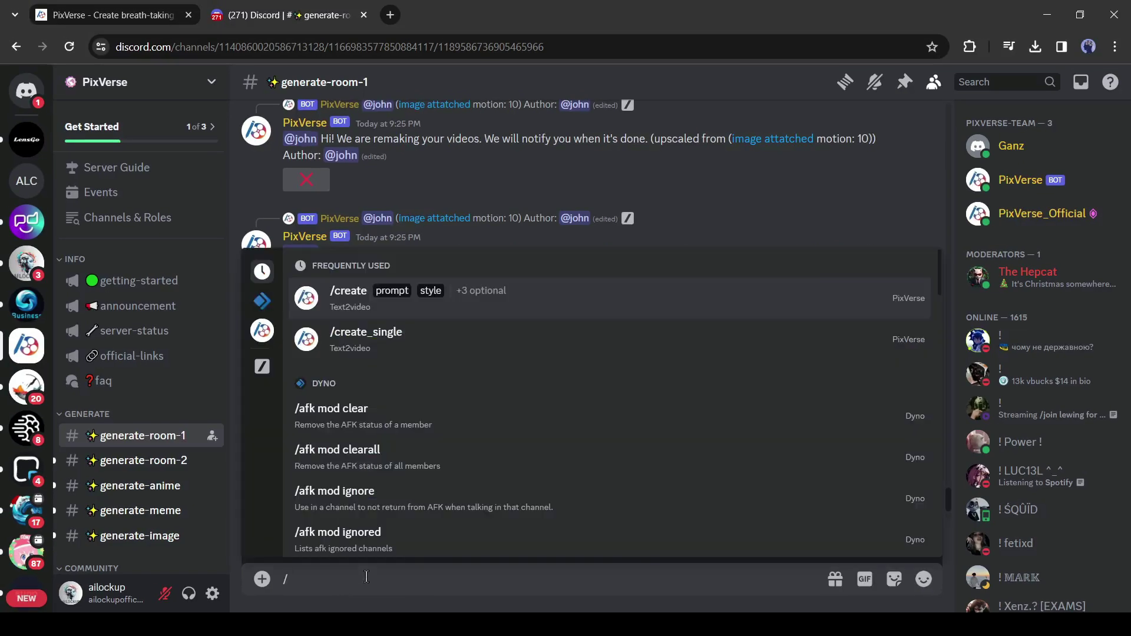
pyautogui.click(468, 302)
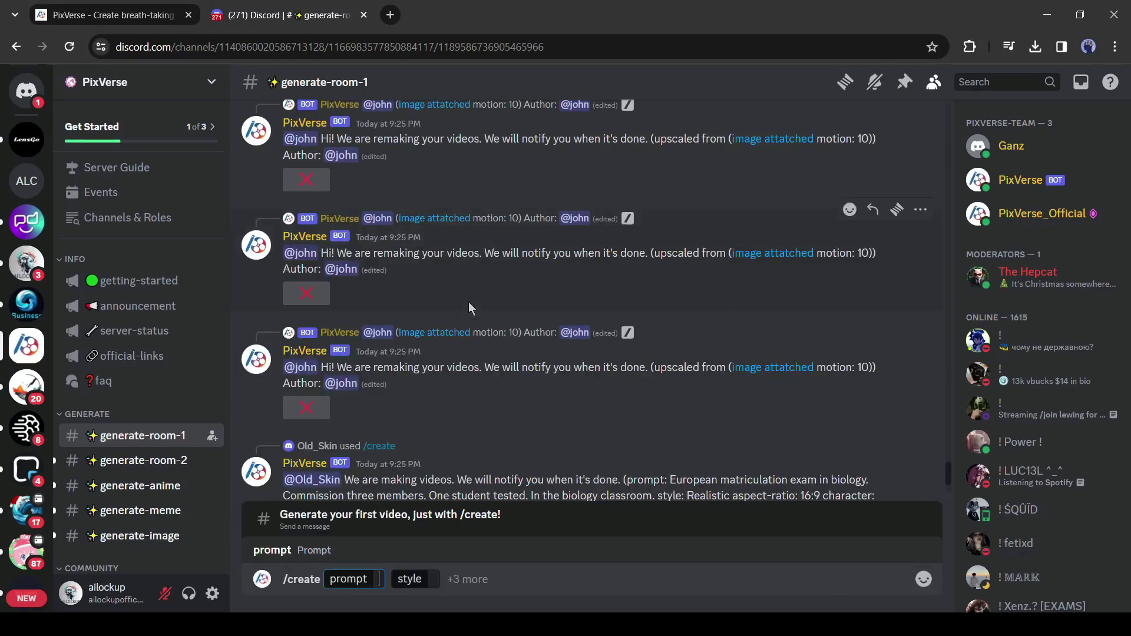
pyautogui.write('a lady running on a ground')
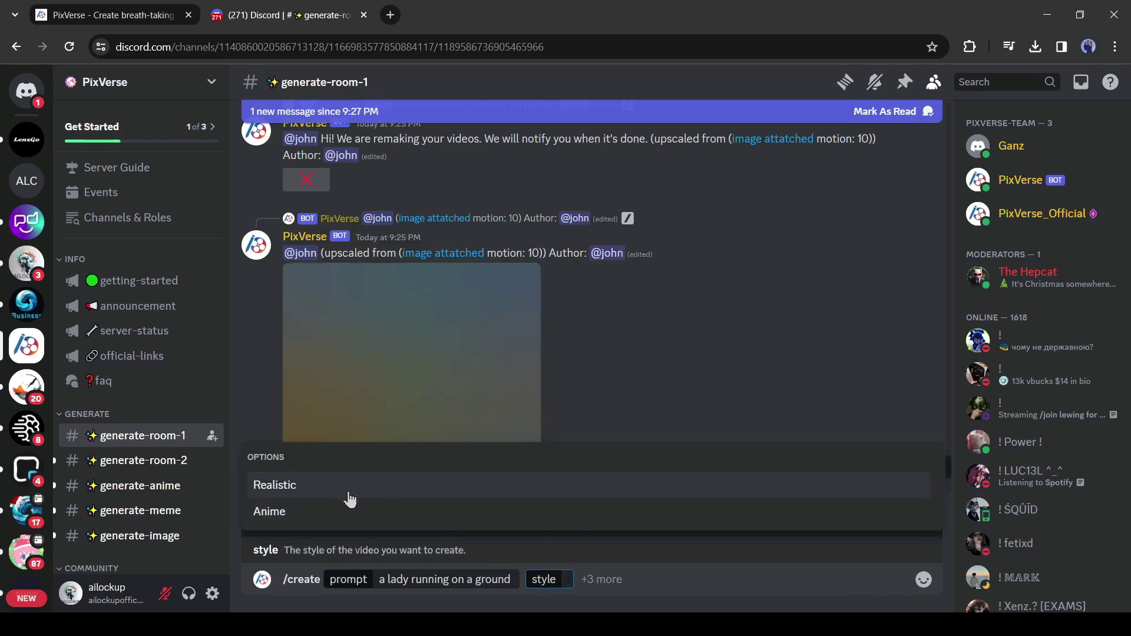
pyautogui.click(328, 519)
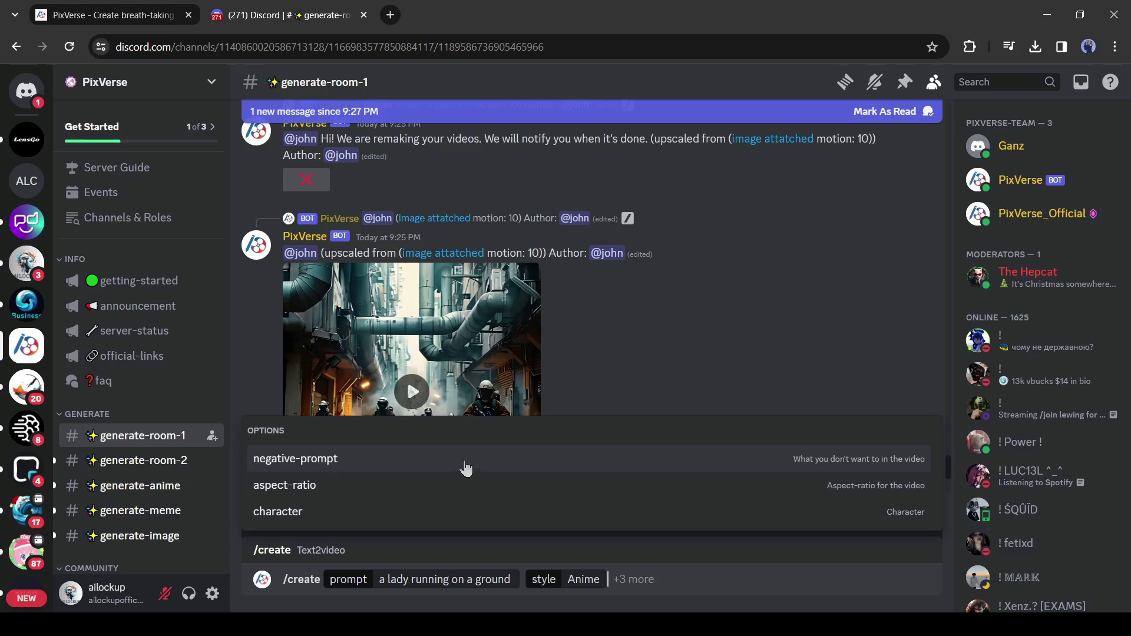
pyautogui.click(343, 483)
pyautogui.click(345, 404)
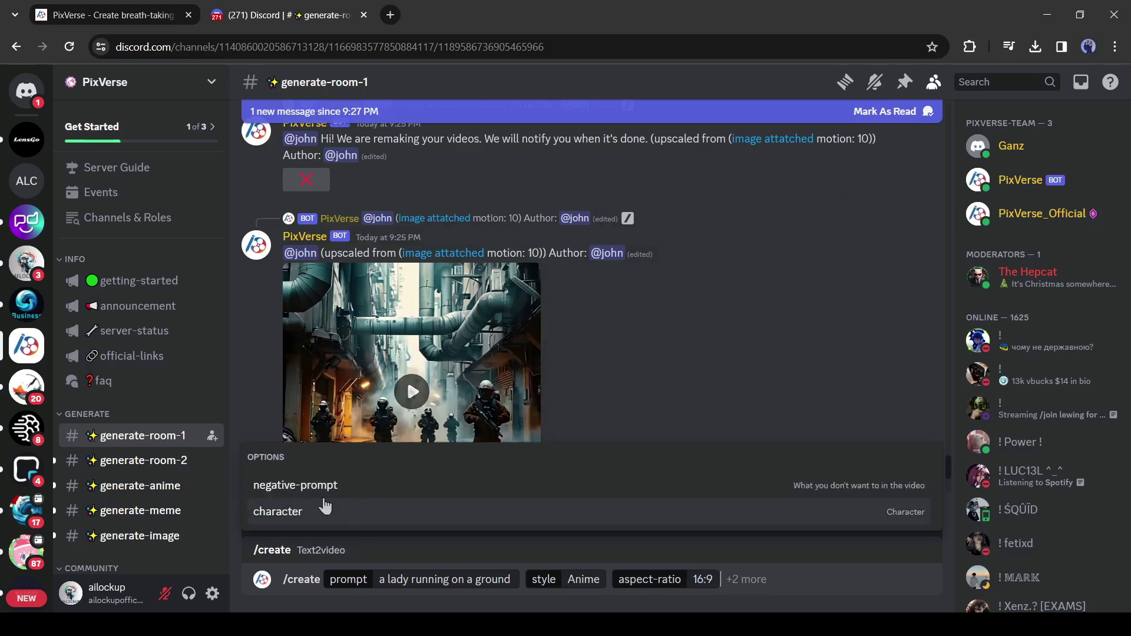
pyautogui.click(303, 510)
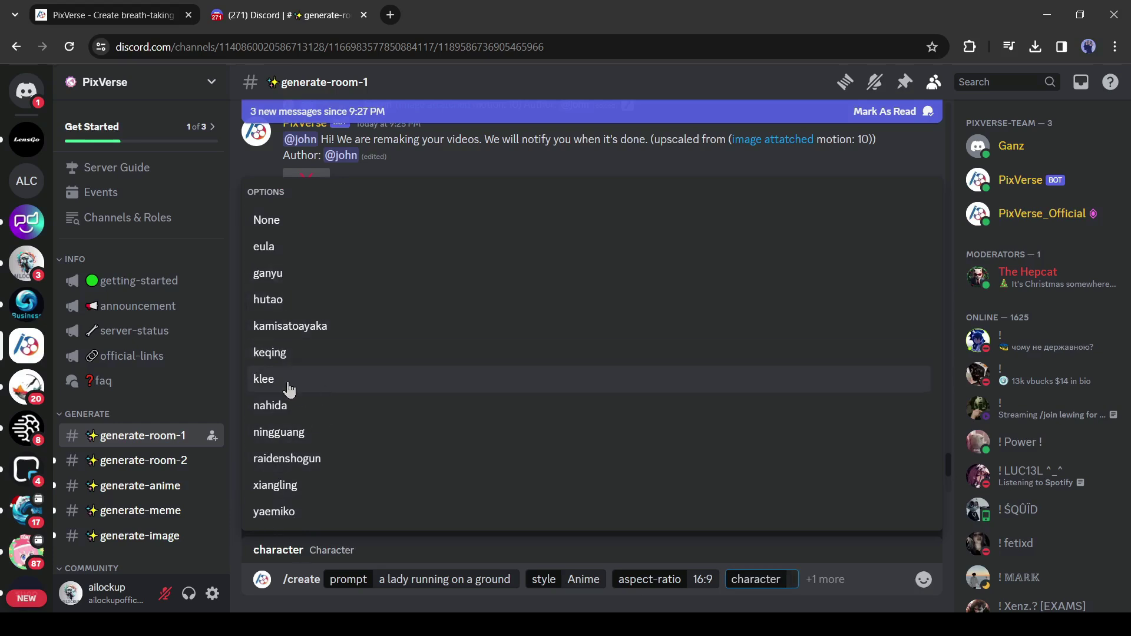
pyautogui.click(306, 392)
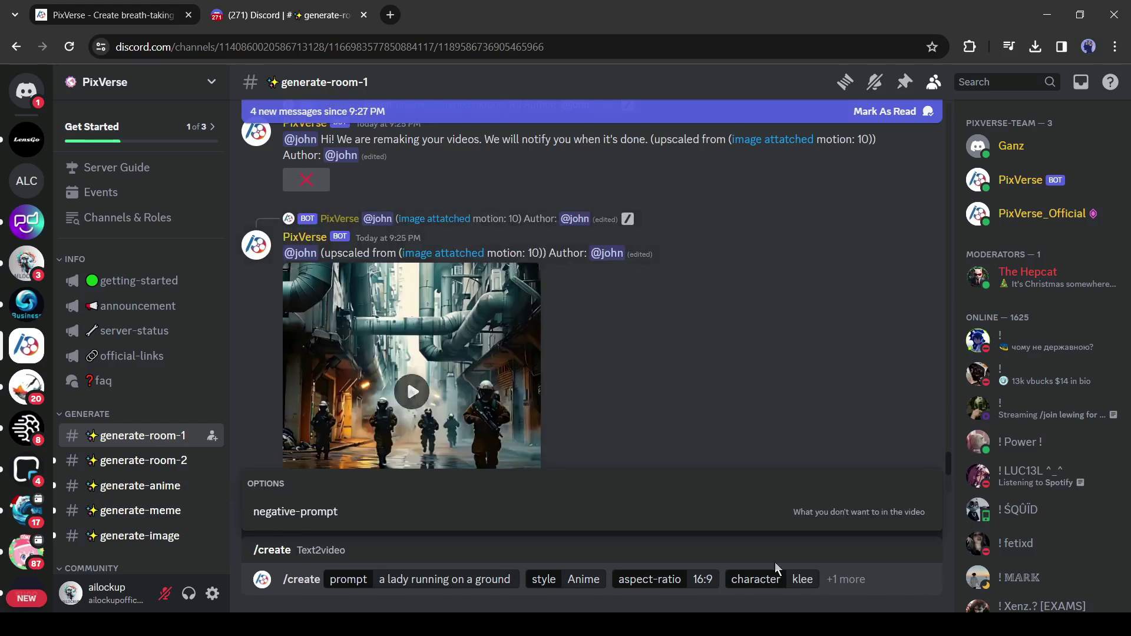
pyautogui.press('Return')
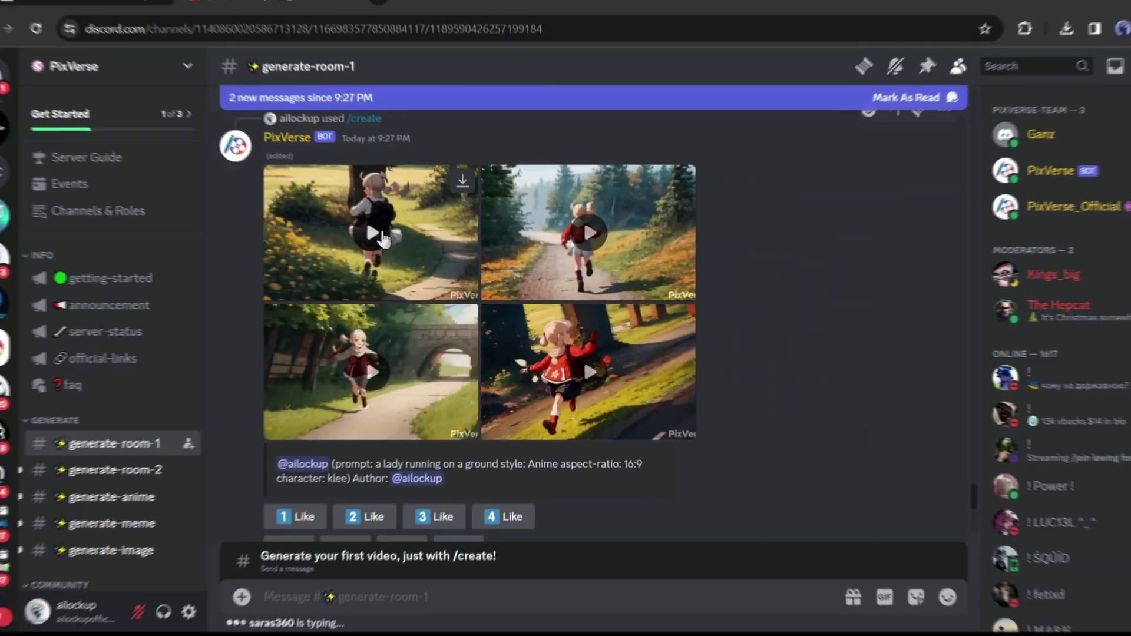
# Play each generated Klee running clip in turn in the enlarged viewer.
pyautogui.click(387, 245)
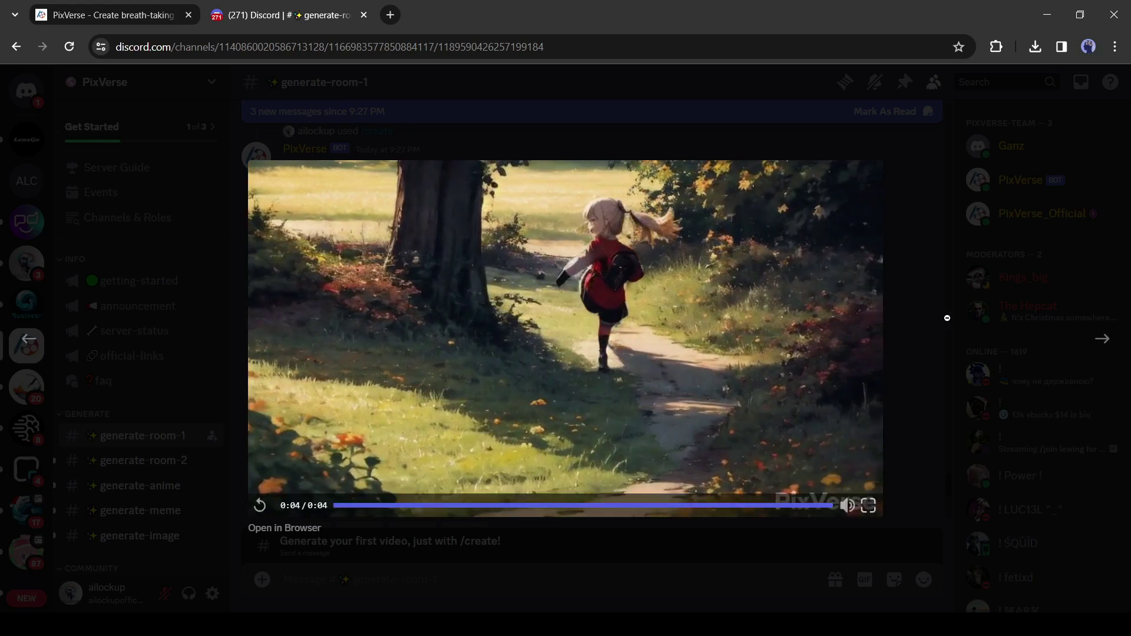
pyautogui.click(1100, 347)
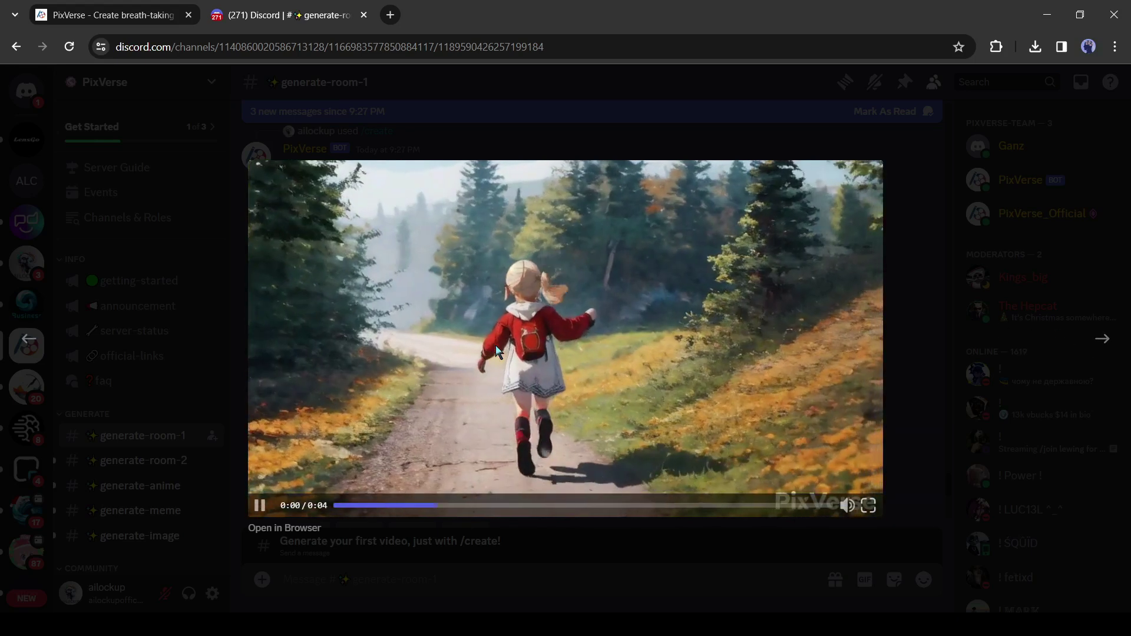
pyautogui.click(1095, 348)
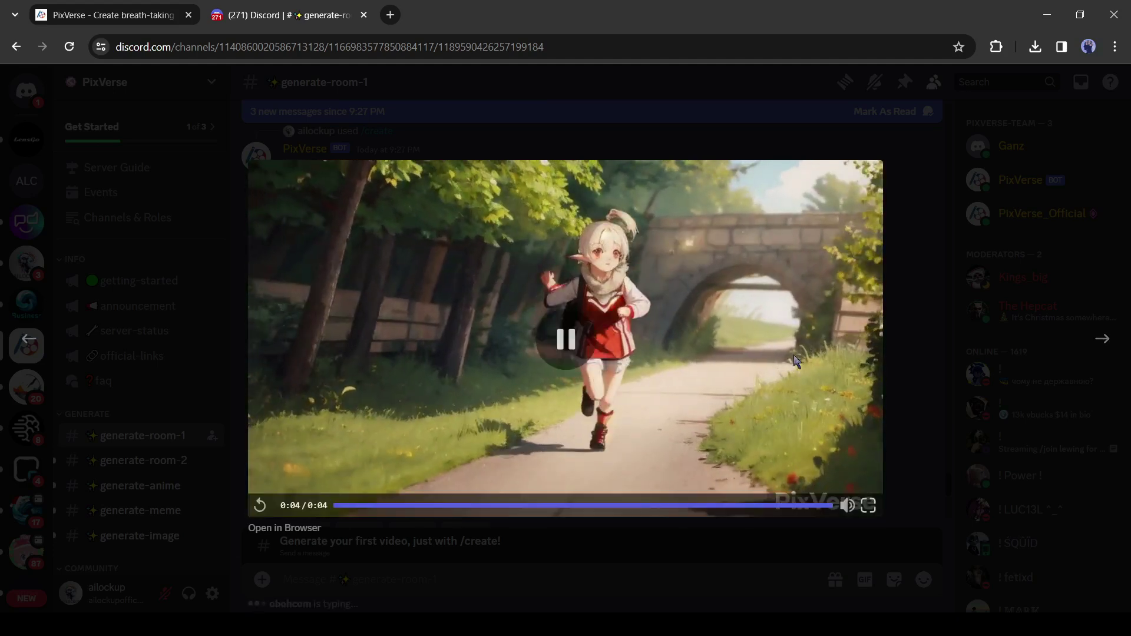
pyautogui.click(1102, 342)
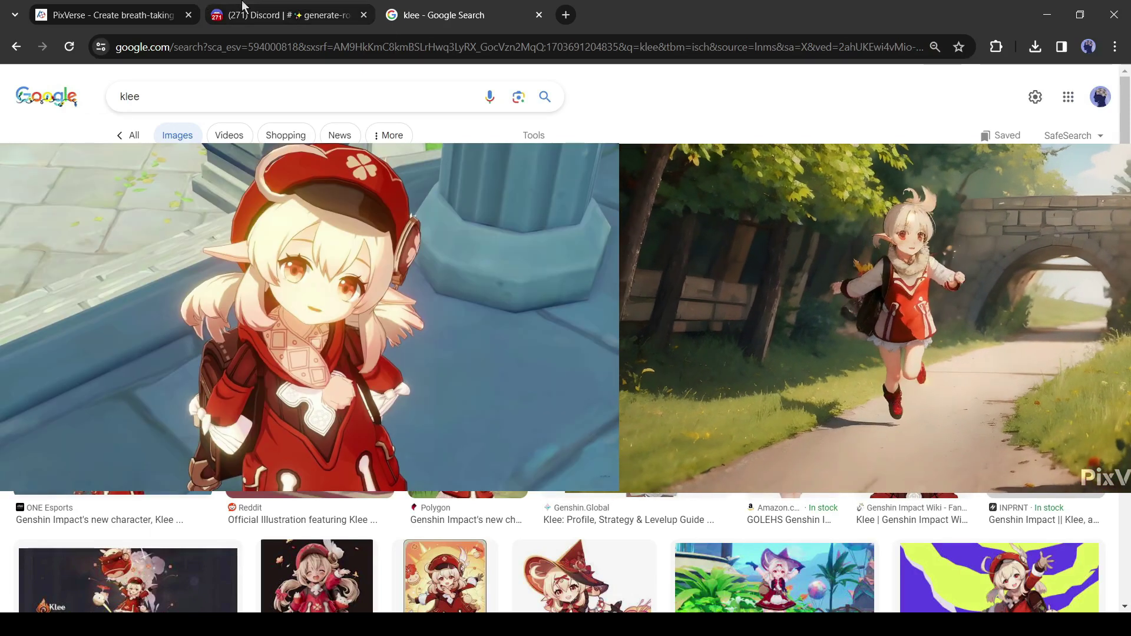
# Return from the Klee image search to the Discord tab.
pyautogui.click(260, 10)
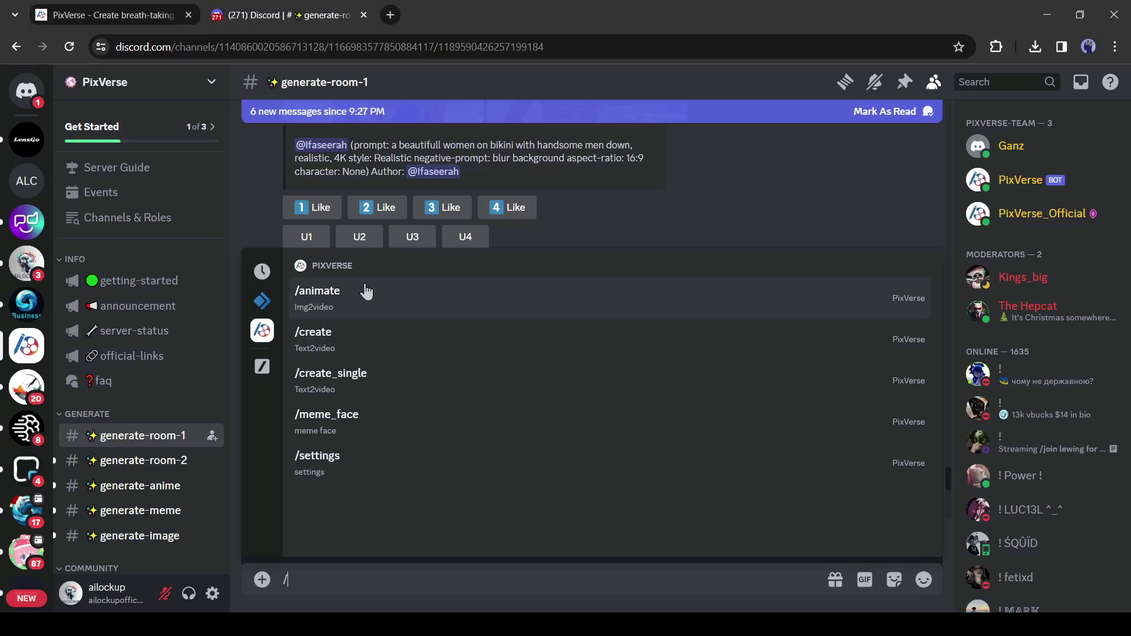
# Animate the rifle-woman photo with motion 7 and seed 542548445, then play the result.
pyautogui.click(390, 300)
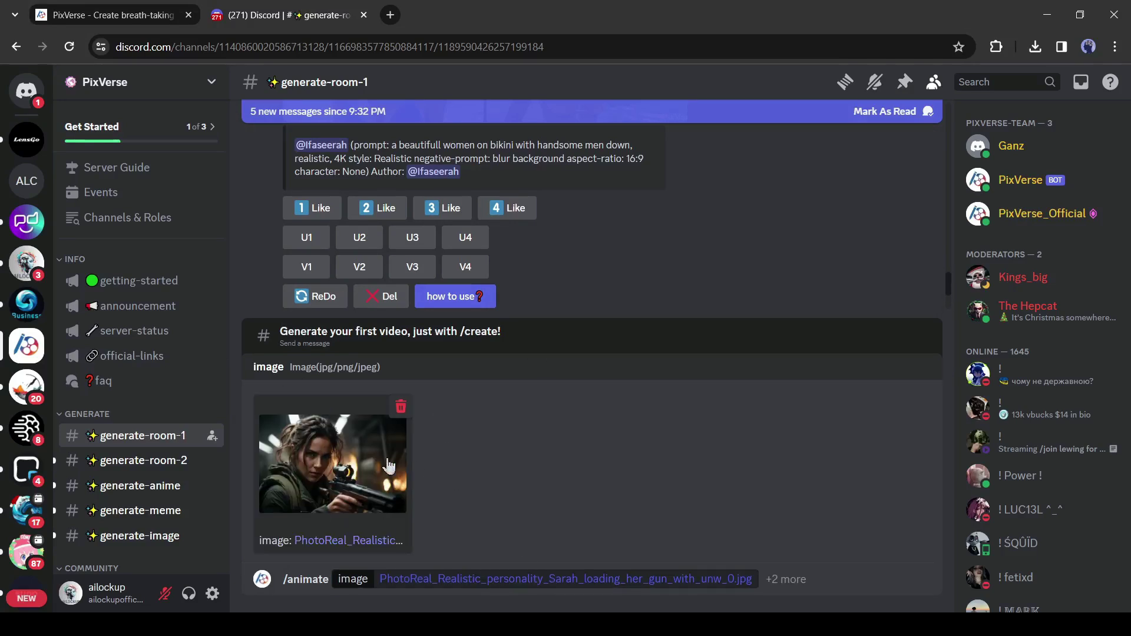
pyautogui.click(779, 577)
pyautogui.click(358, 292)
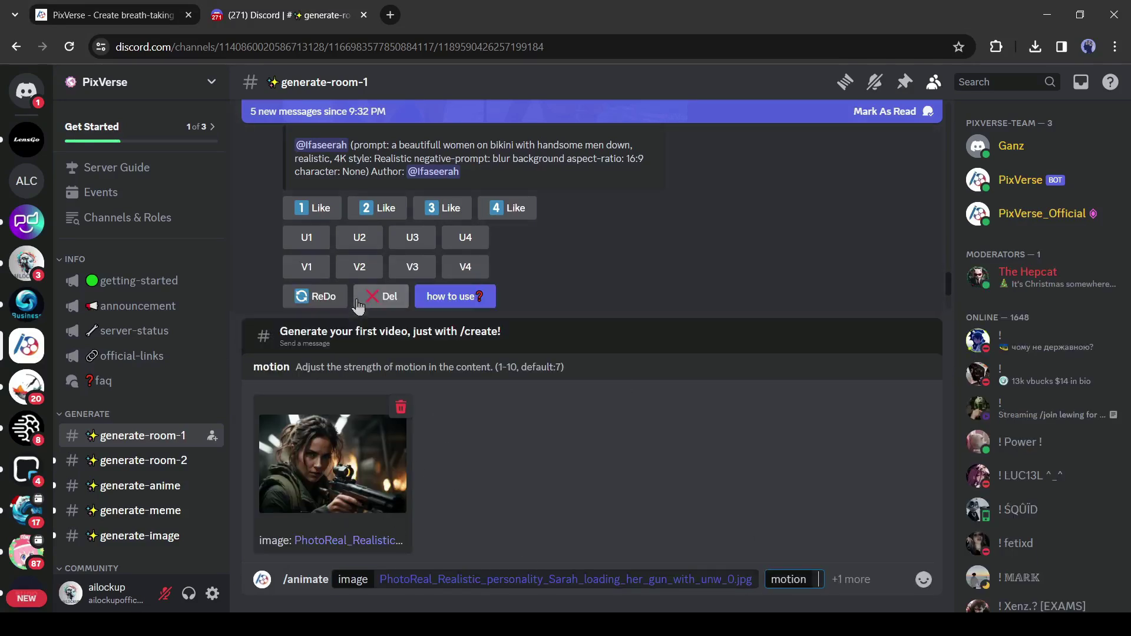
pyautogui.write('7')
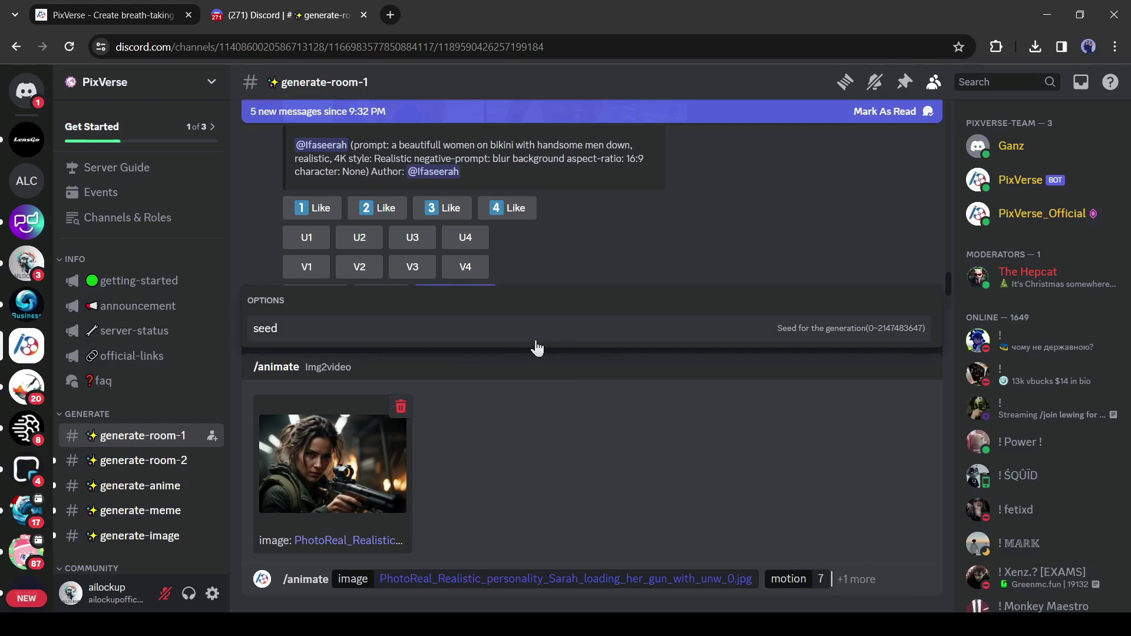
pyautogui.click(535, 339)
pyautogui.write('542548445')
pyautogui.press('Return')
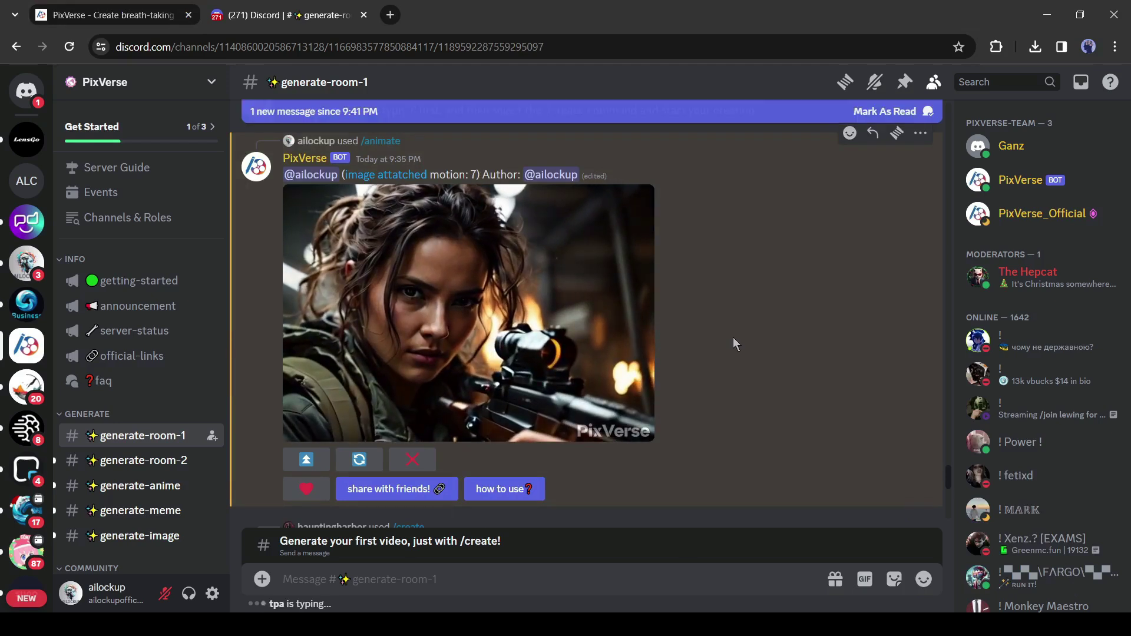
pyautogui.click(295, 431)
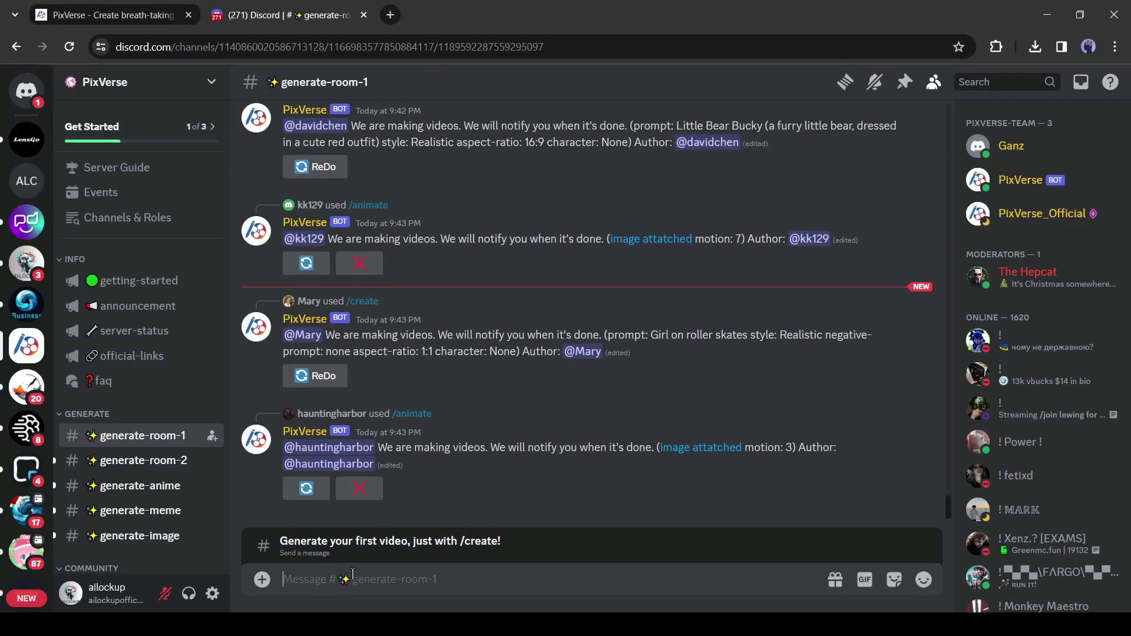
# Start the PixVerse /meme_face command with the close-up woman portrait as the face.
pyautogui.write('/')
pyautogui.click(258, 309)
pyautogui.click(442, 421)
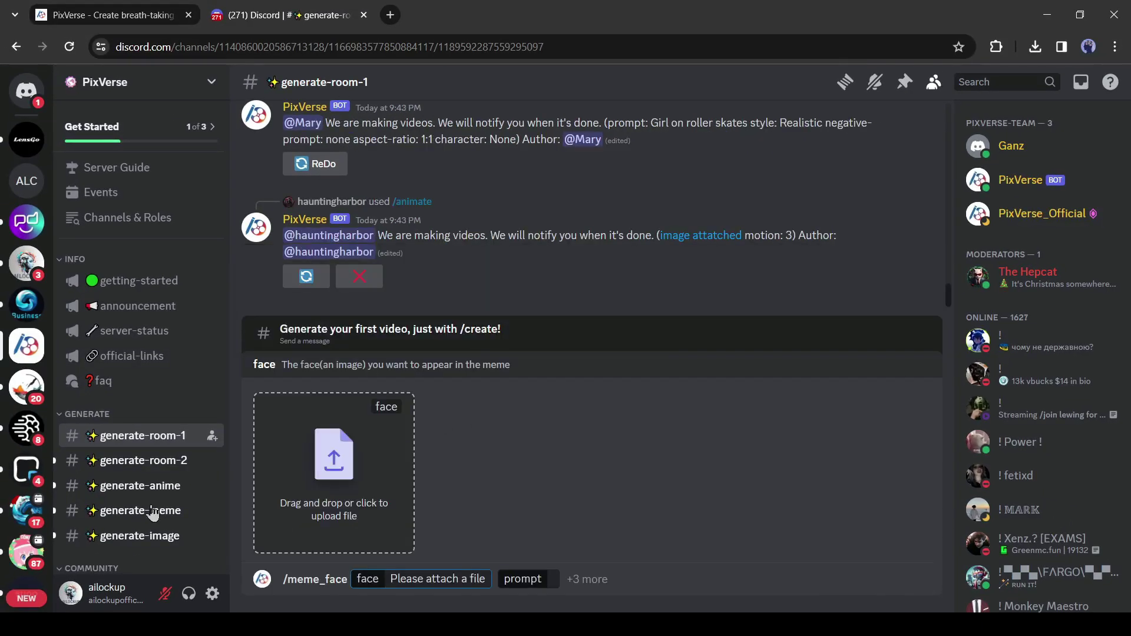
pyautogui.click(319, 541)
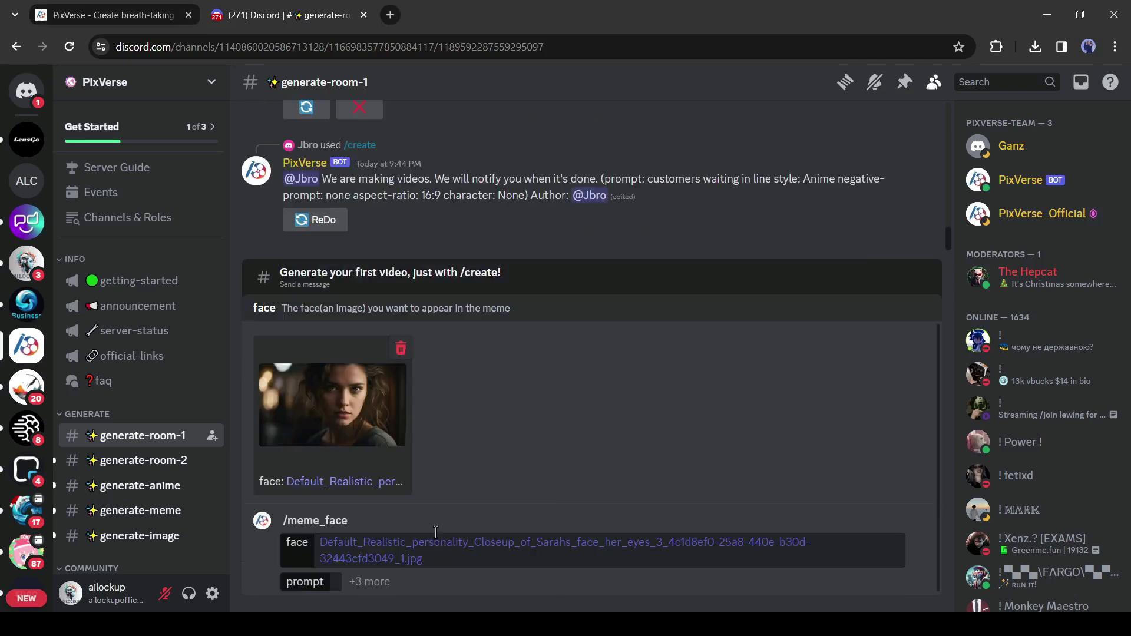
# Submit a lady-driving-a-car prompt with blur as the negative prompt, at 16:9.
pyautogui.click(330, 583)
pyautogui.write('a lady driving a car')
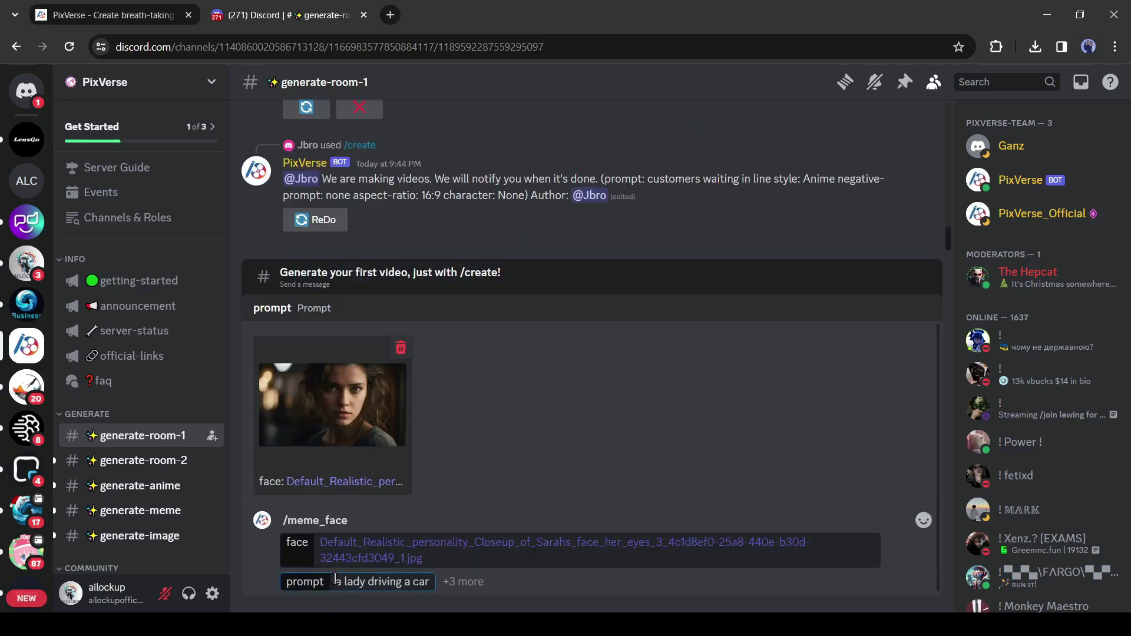
pyautogui.press('Tab')
pyautogui.write('blur, trasc')
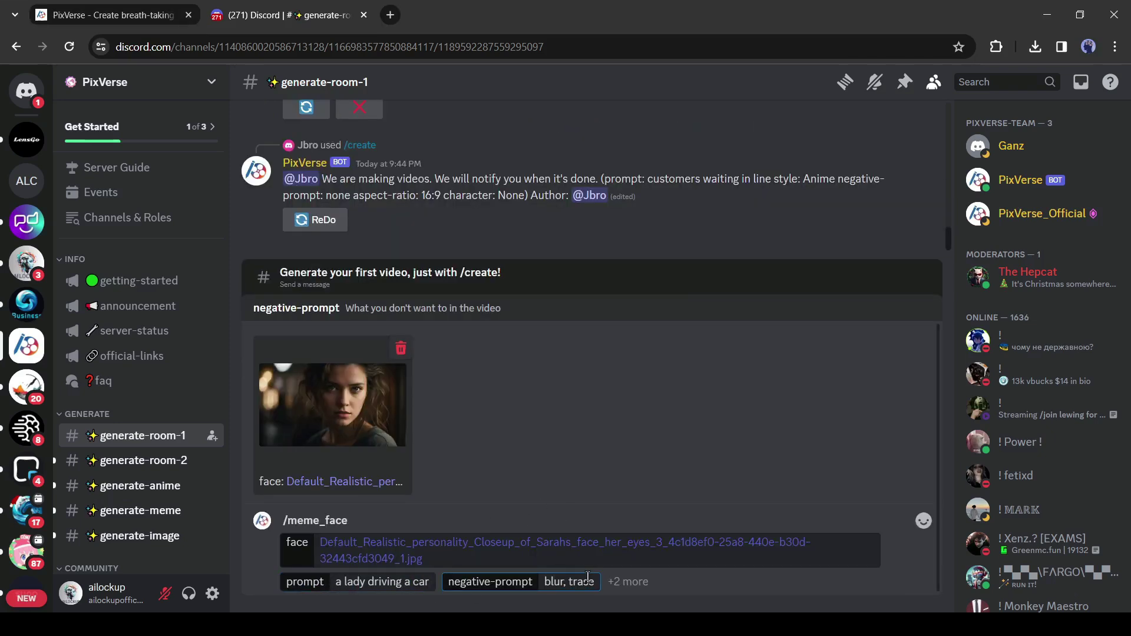
pyautogui.write('tion')
pyautogui.press('Tab')
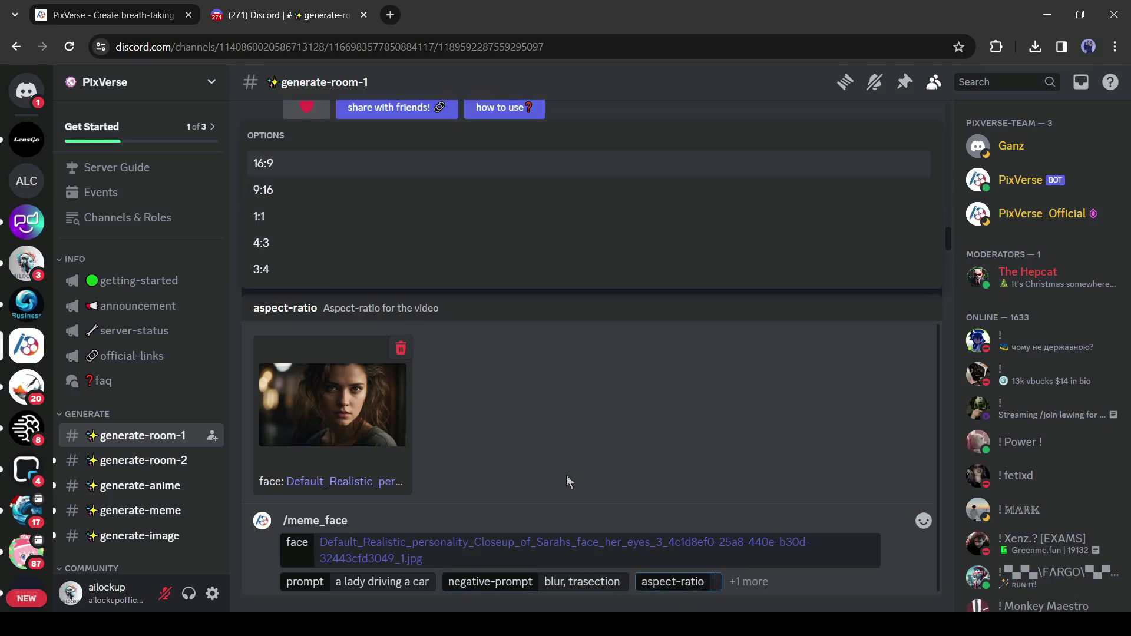
pyautogui.click(264, 163)
pyautogui.press('Return')
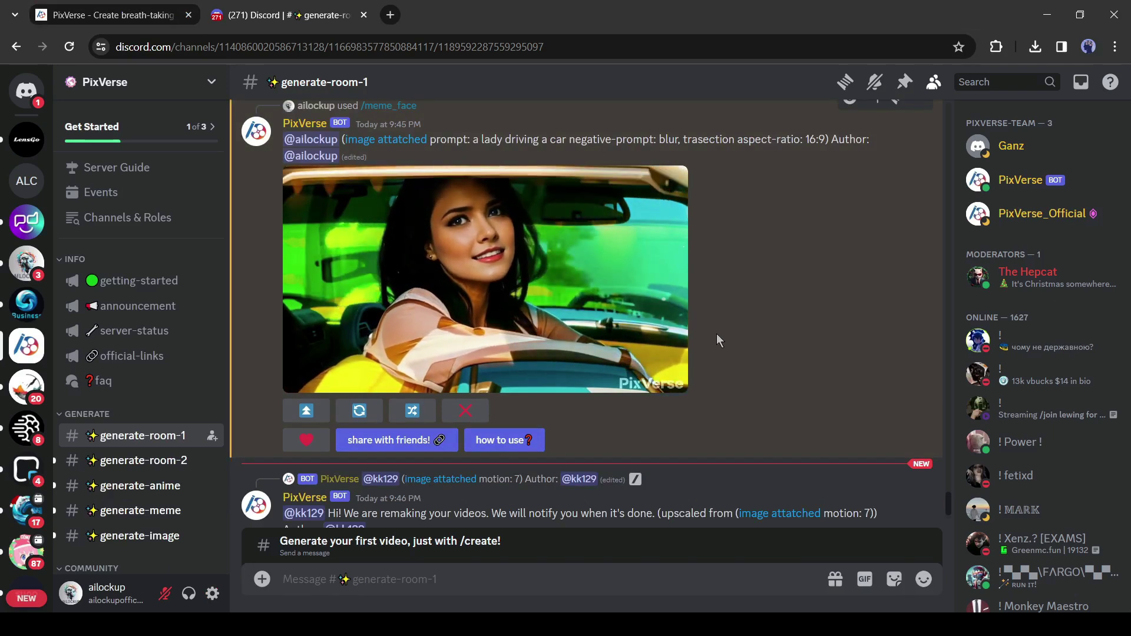
# Replay the finished car-driving clip and move to the generate-anime channel.
pyautogui.click(294, 381)
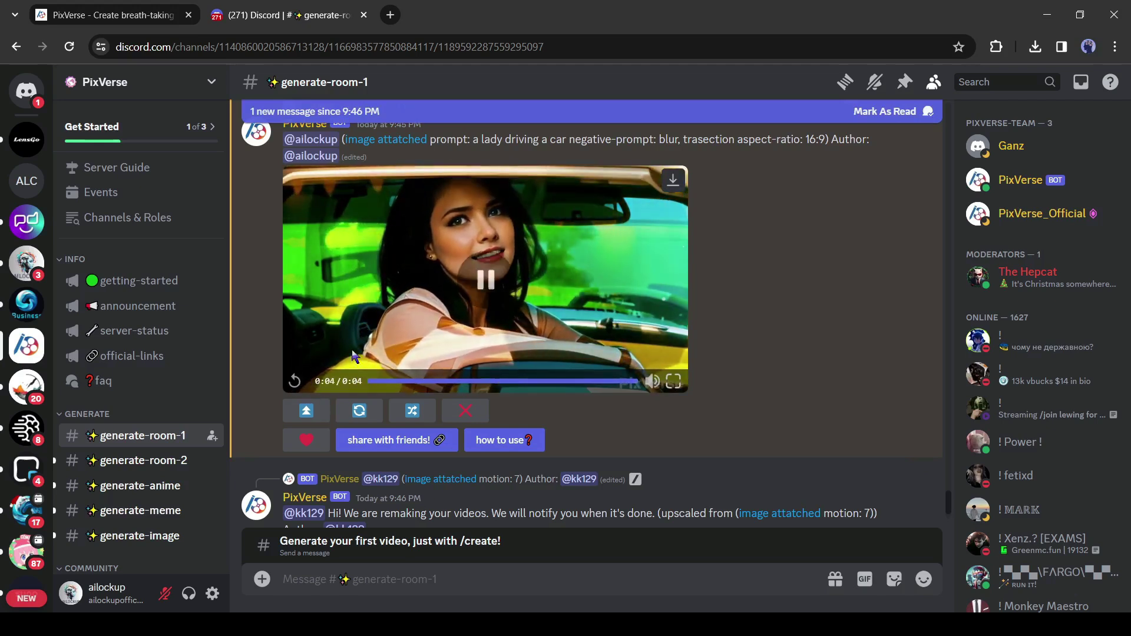
pyautogui.click(140, 485)
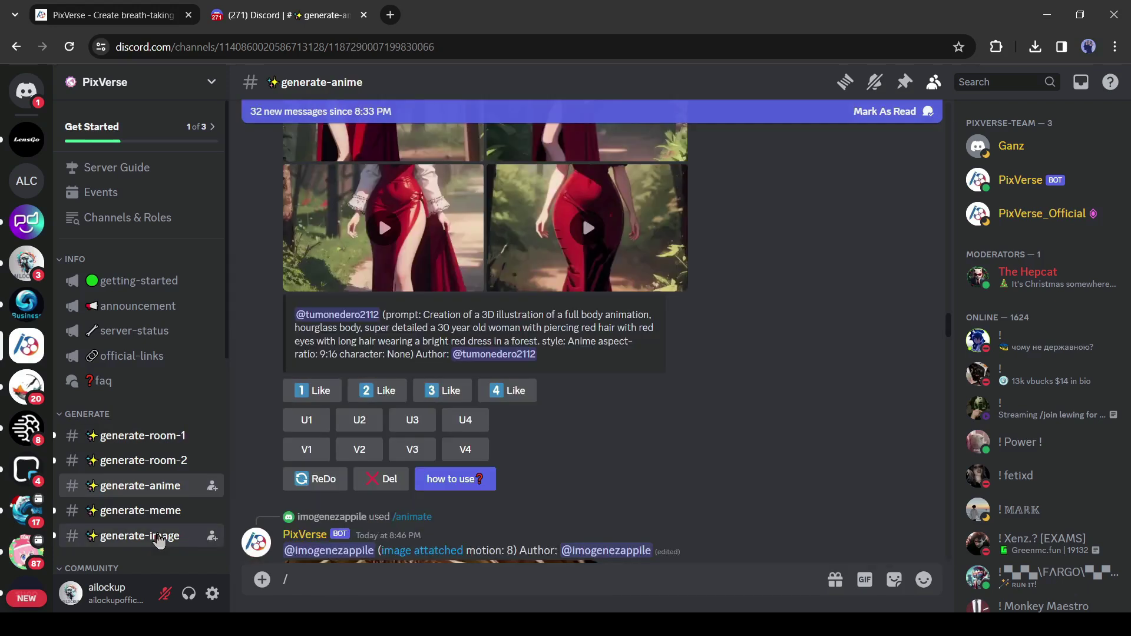
# Switch from generate-anime to the generate-image channel in the sidebar.
pyautogui.click(158, 540)
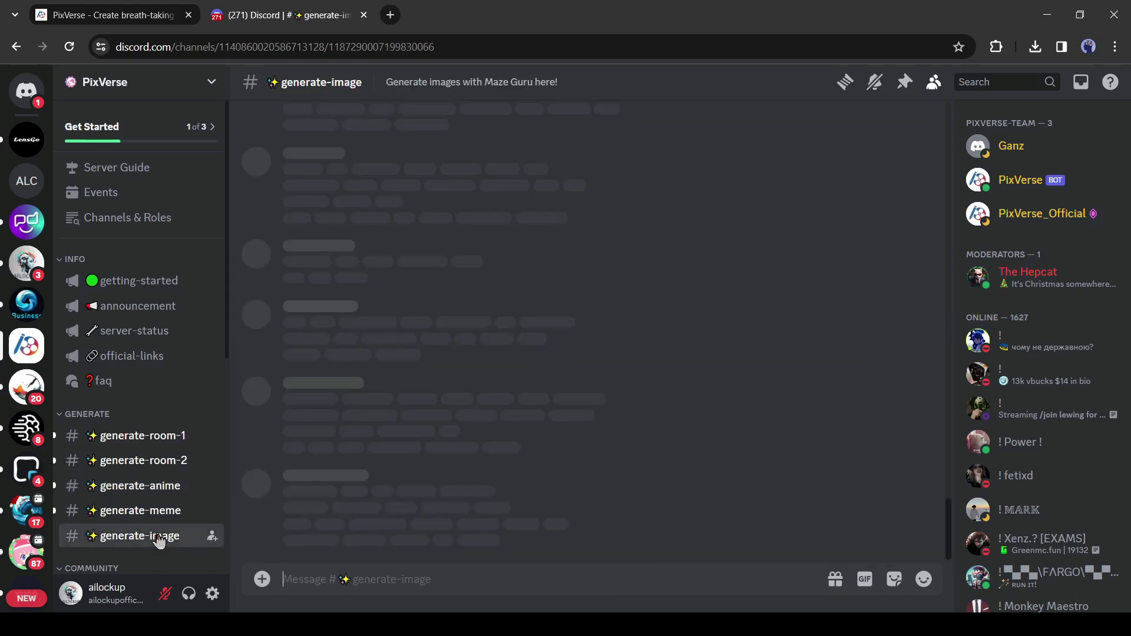